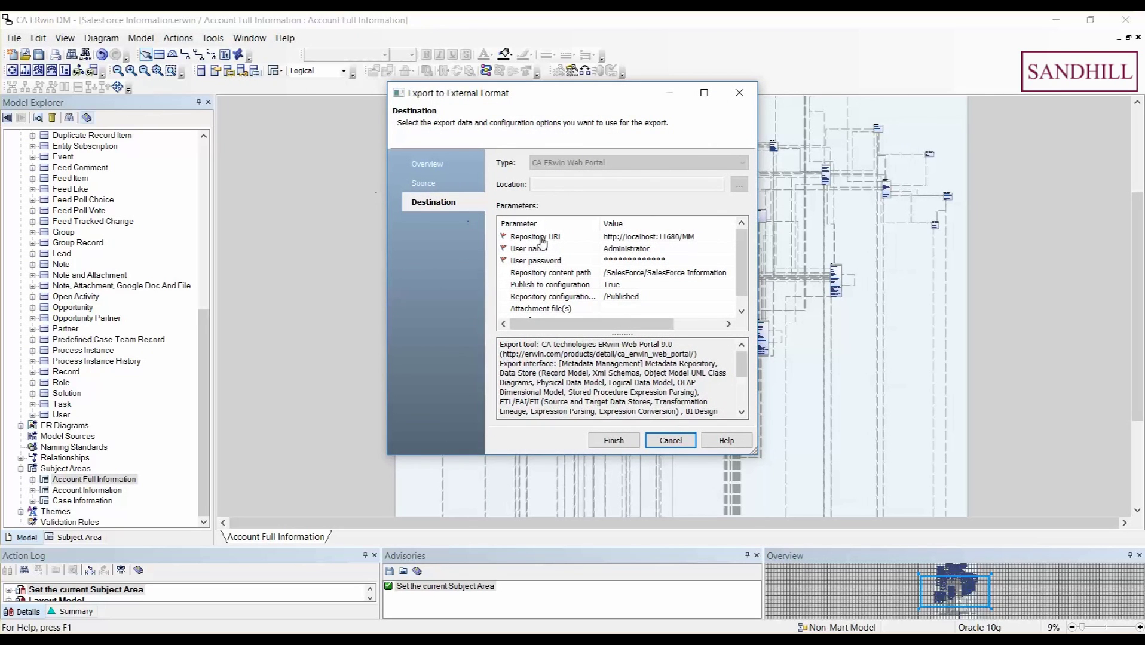
Review the export destination parameters, from the repository URL and credentials to the content path, configuration, attachment and wait options
left_click(575, 238)
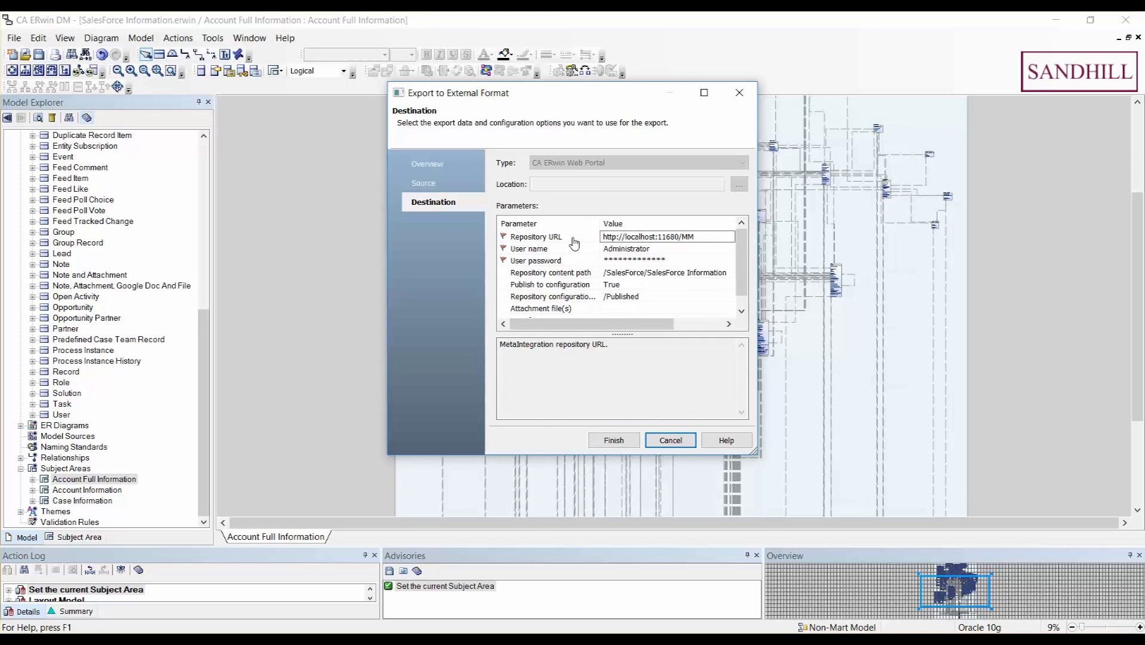
left_click(574, 250)
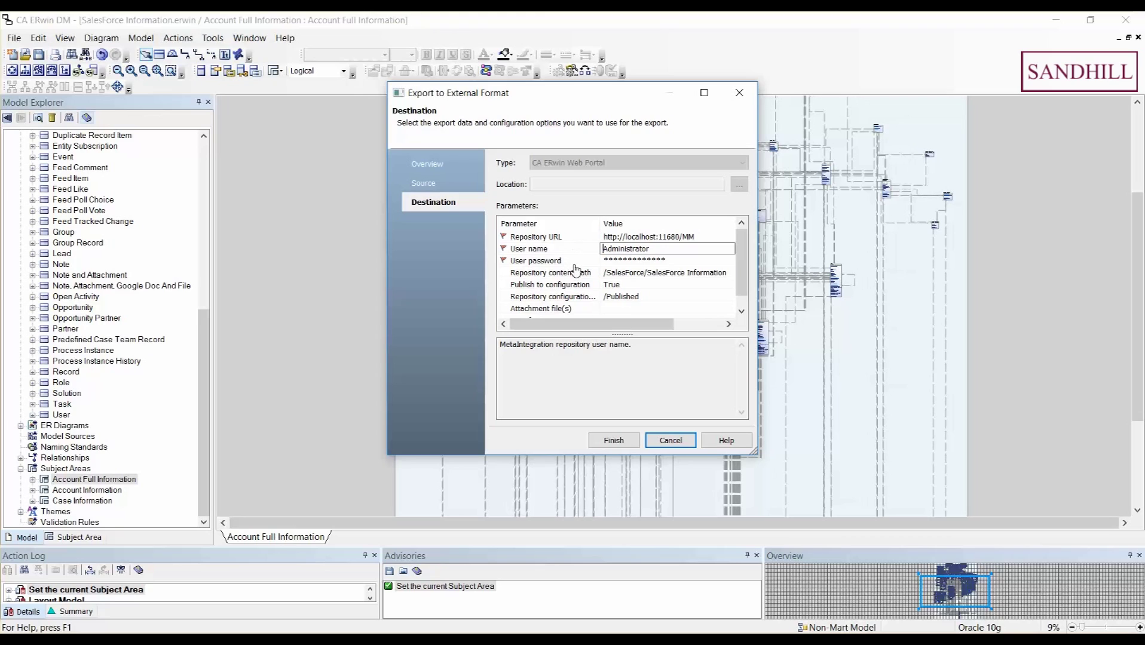
left_click(575, 263)
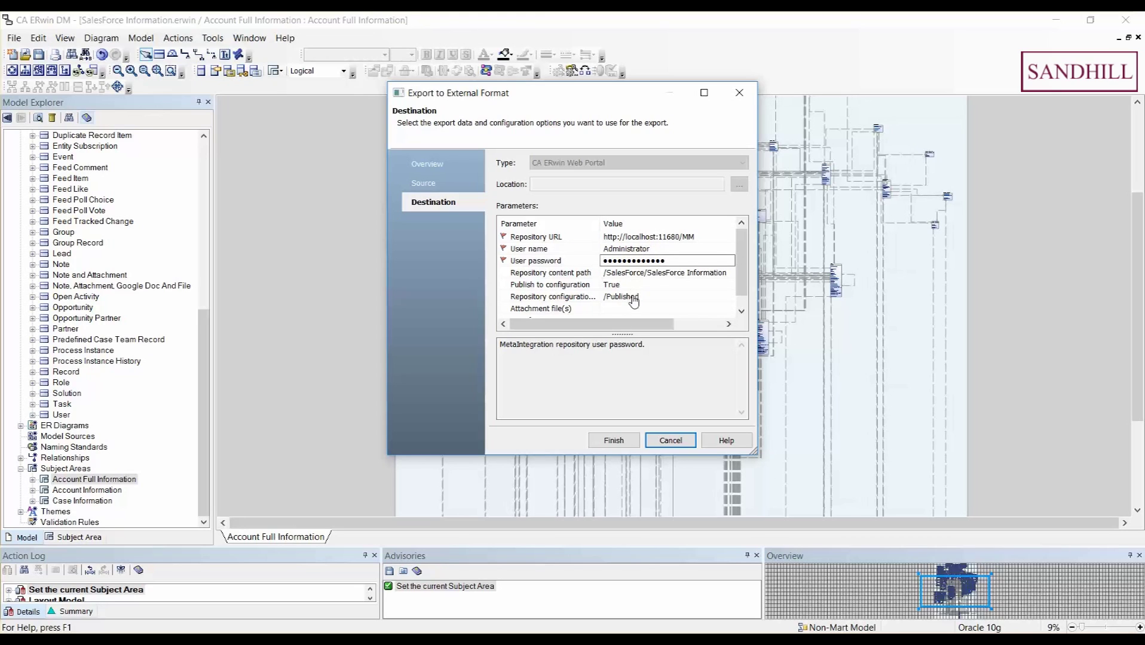
left_click(578, 274)
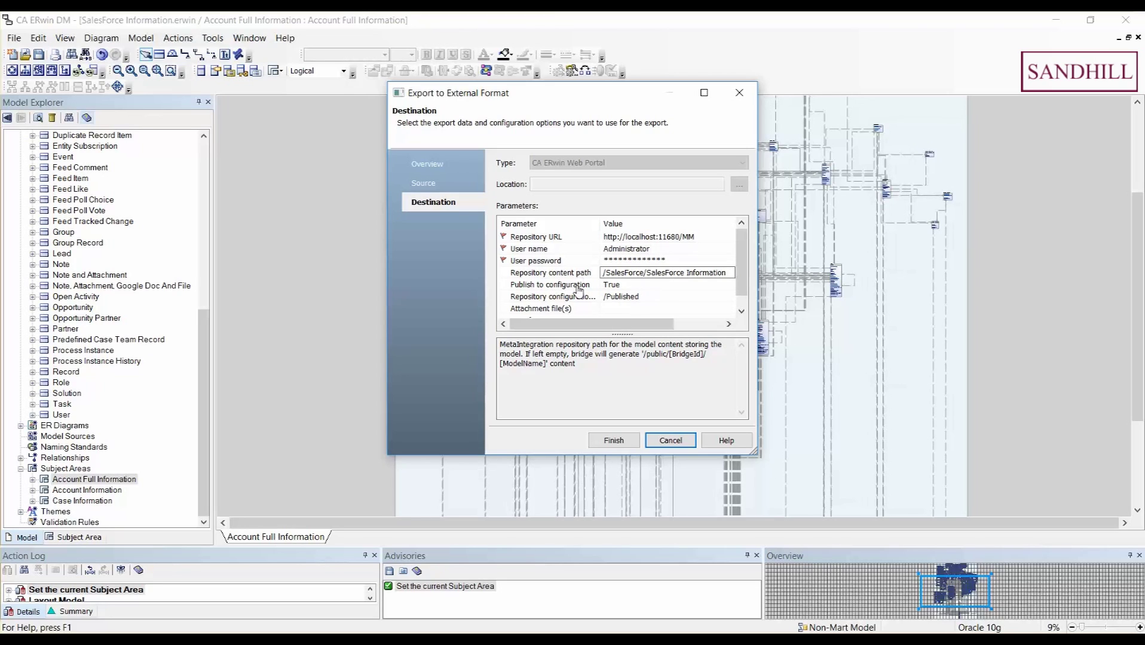
left_click(581, 290)
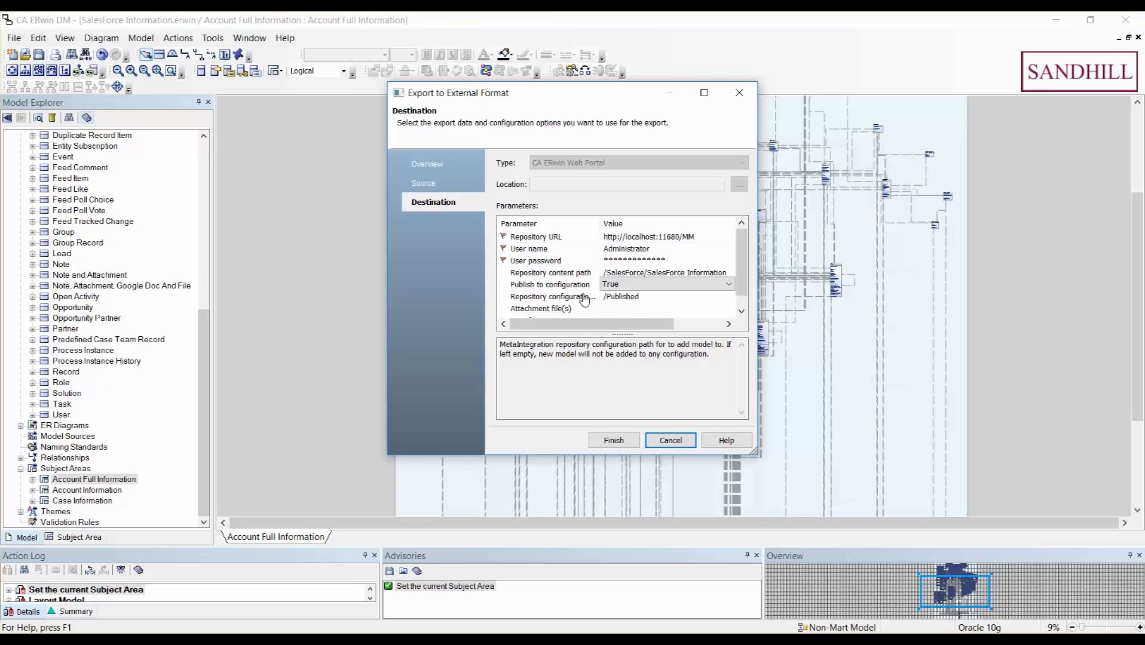
left_click(583, 297)
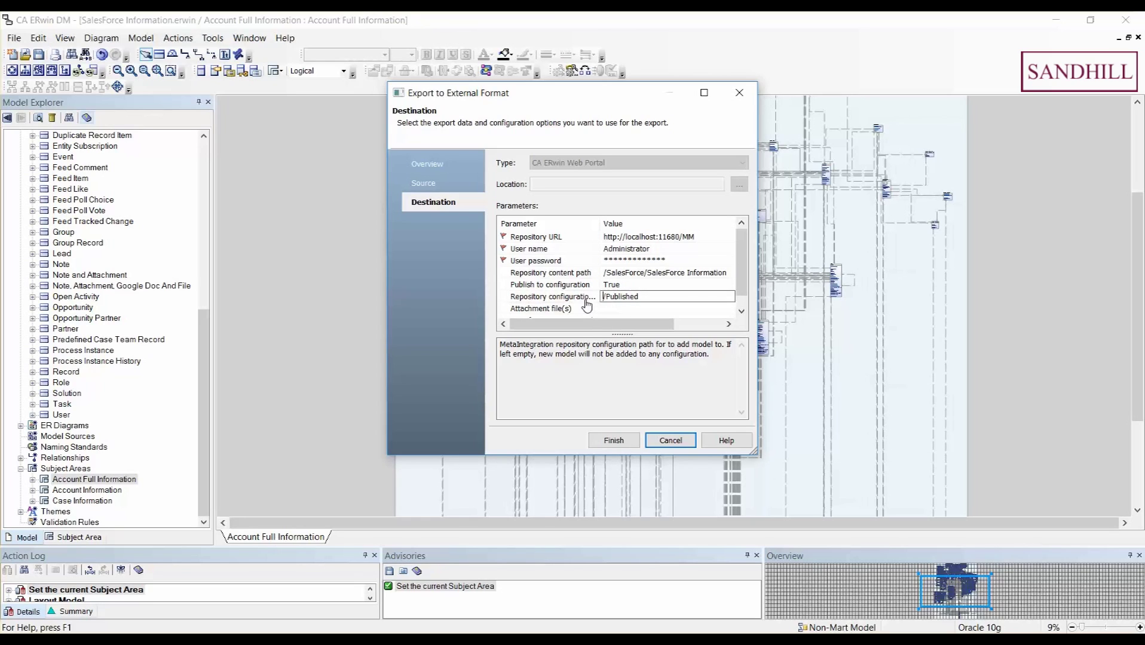
left_click_drag(654, 296, 575, 294)
left_click(741, 312)
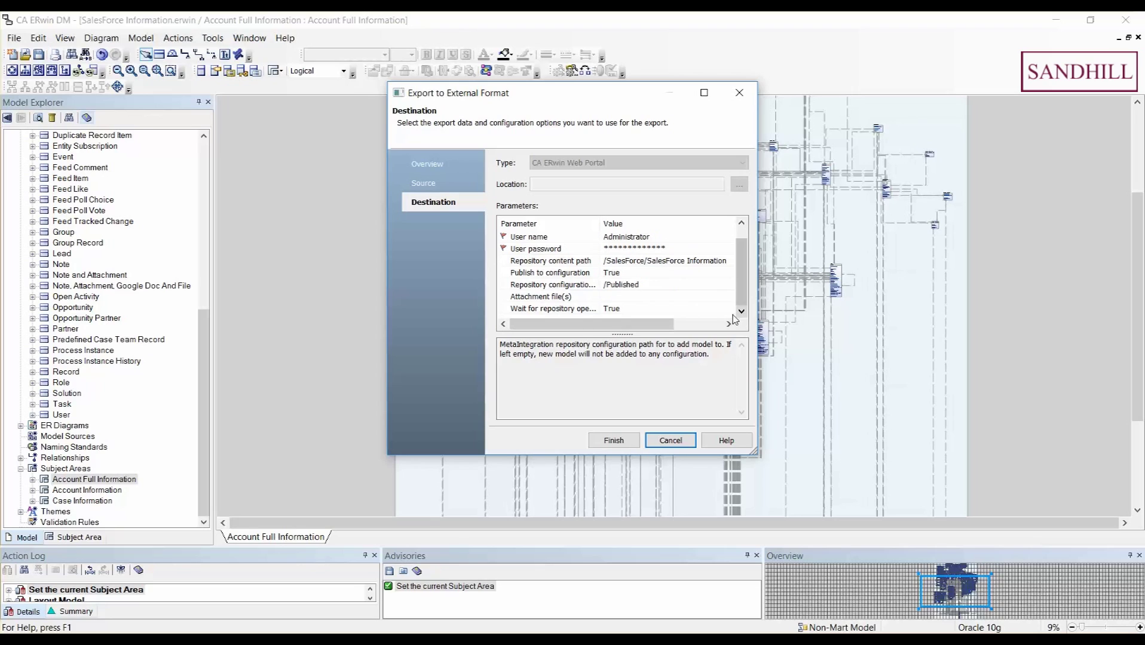
left_click(653, 297)
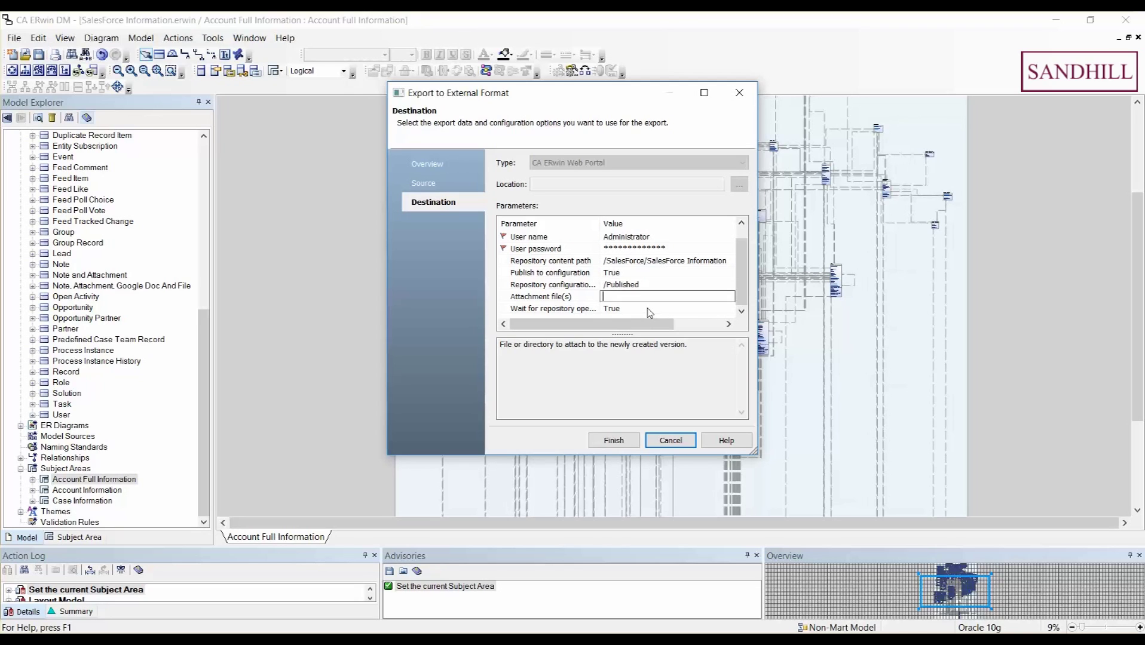
left_click(649, 309)
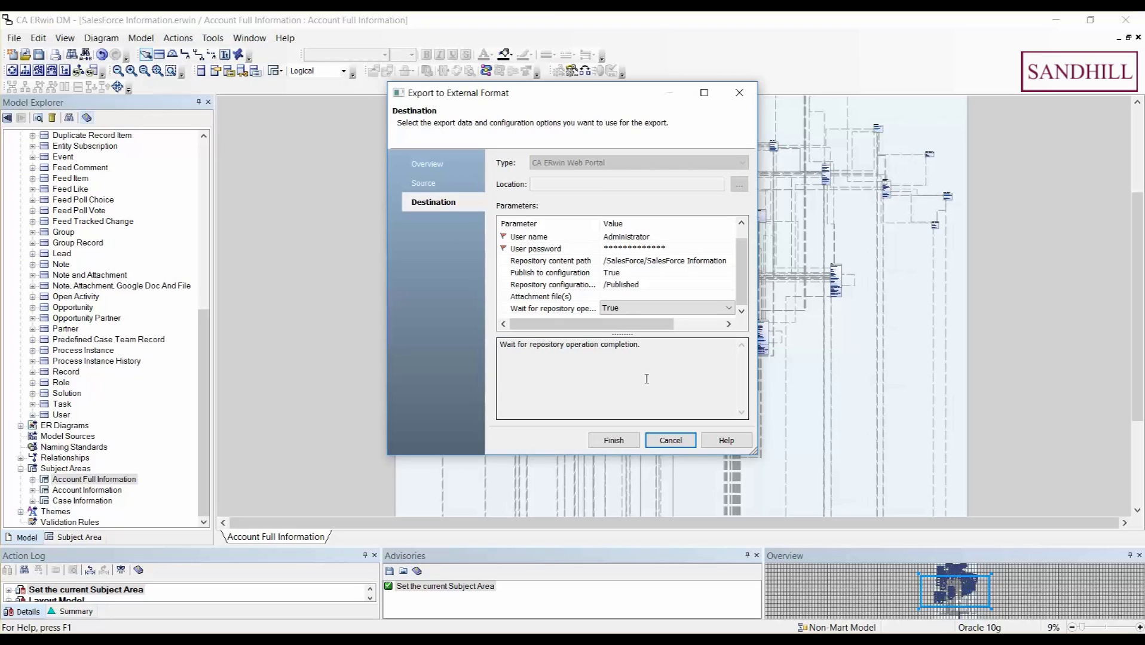
Run the SalesForce Information model export to the CA ERwin Web Portal and close its status log
left_click(627, 444)
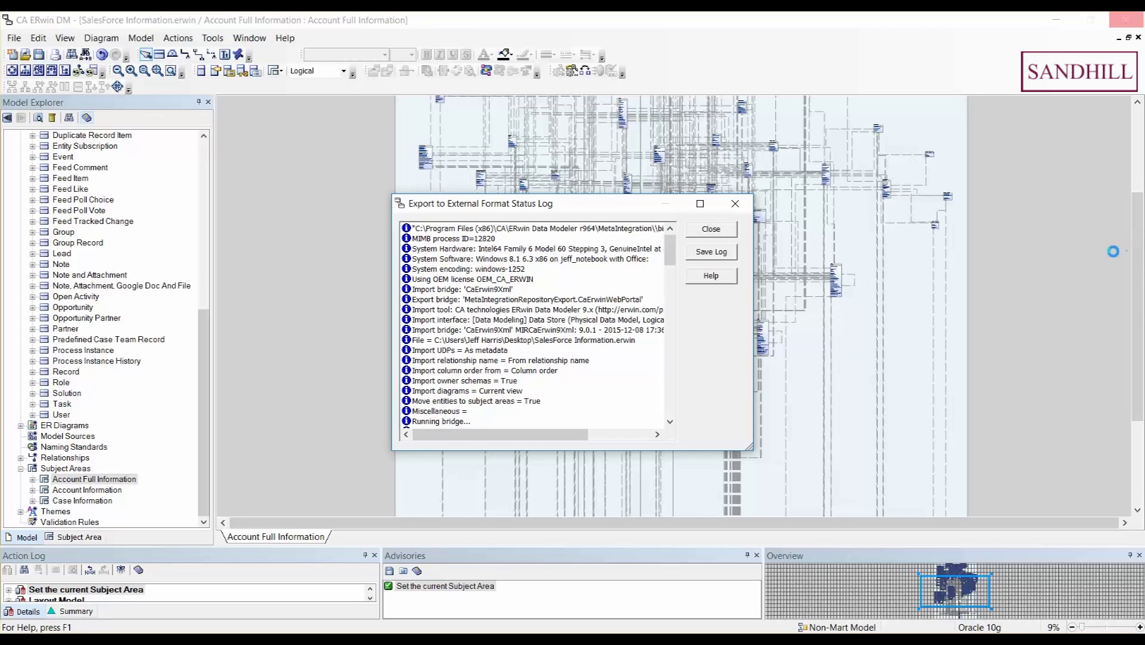
left_click(718, 231)
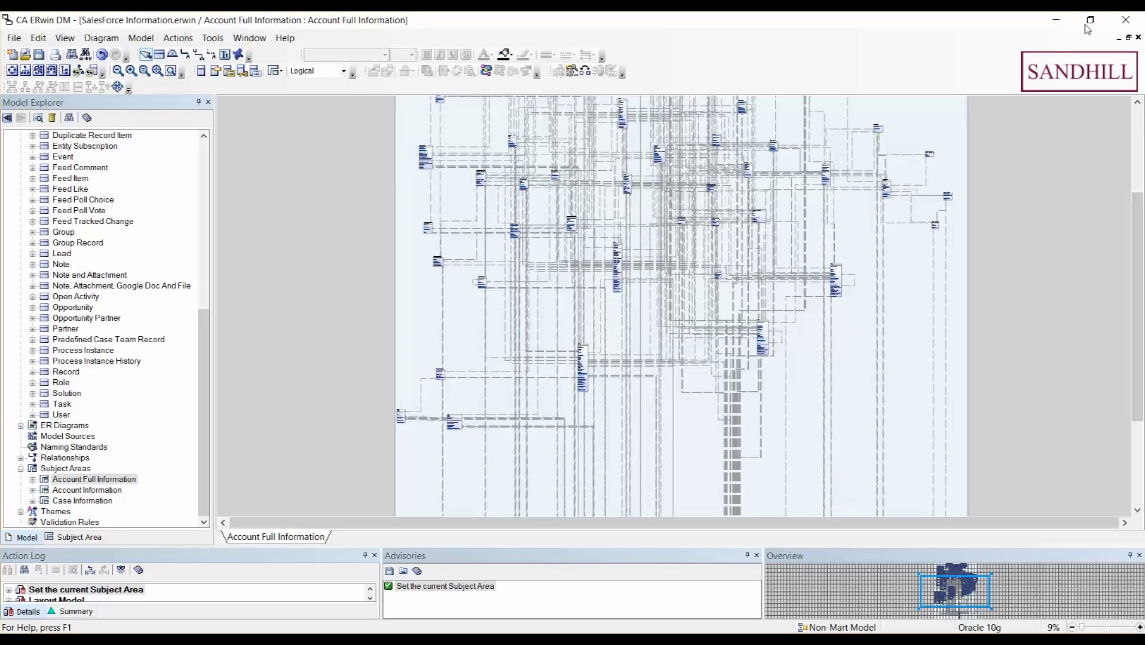
Switch to the erwin Web Portal in the browser and log in with the account password
left_click(1058, 21)
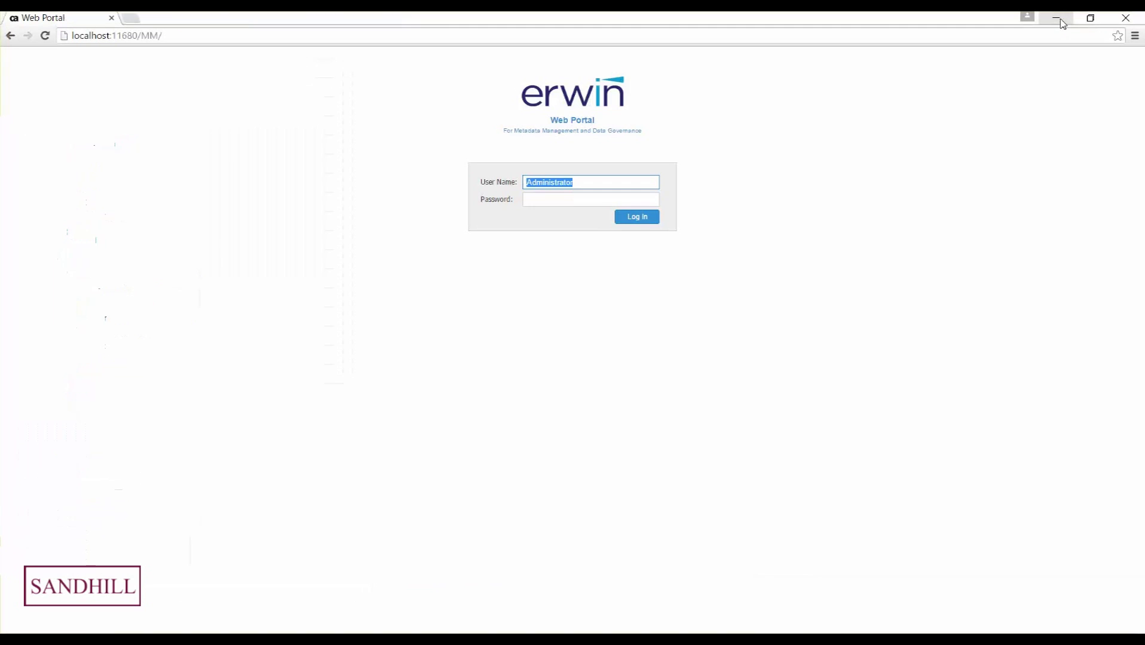
left_click(547, 200)
key("ctrl+v")
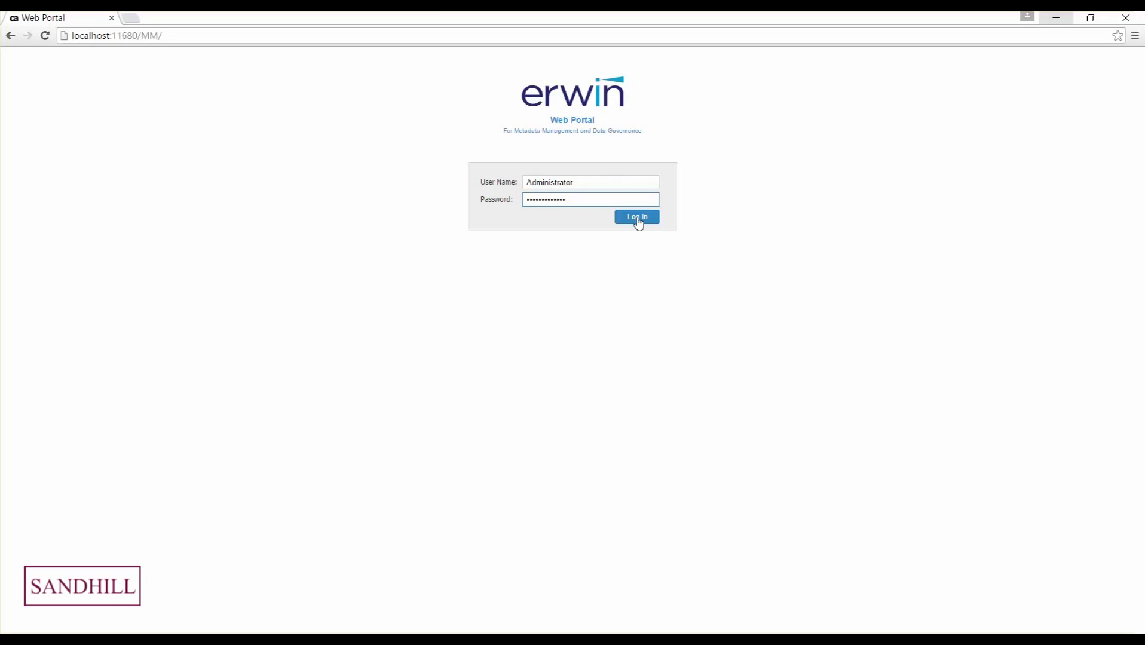
left_click(637, 218)
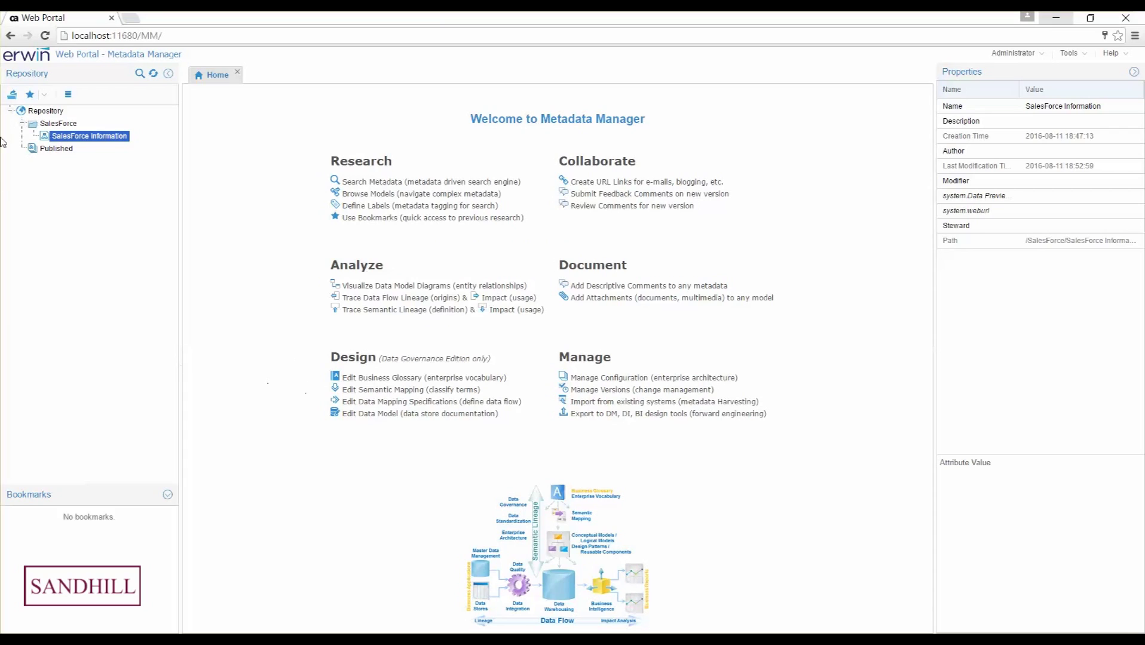
Inspect the SalesForce folder and its SalesForce Information model, and check for that model in the Published configuration
left_click(67, 126)
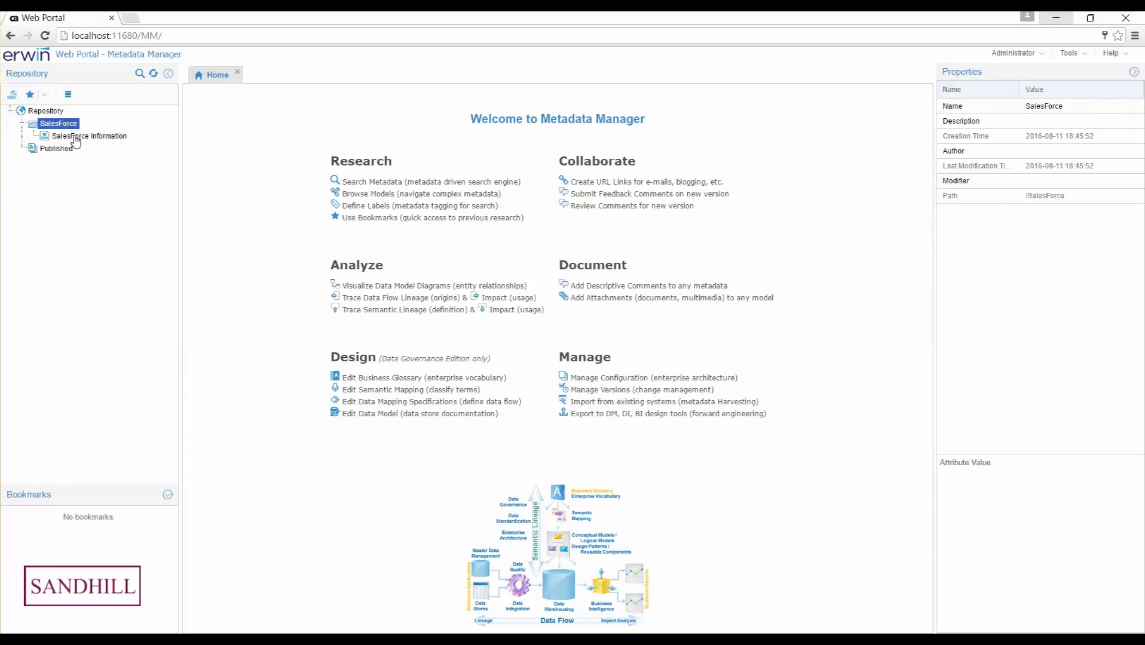
left_click(74, 137)
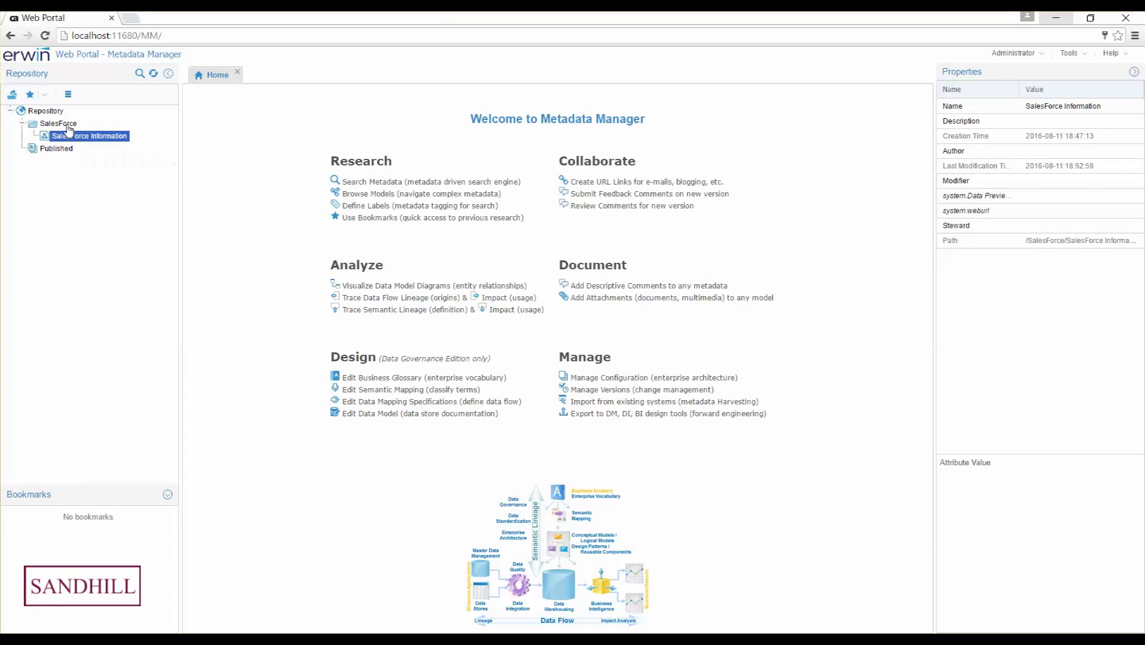
left_click(67, 124)
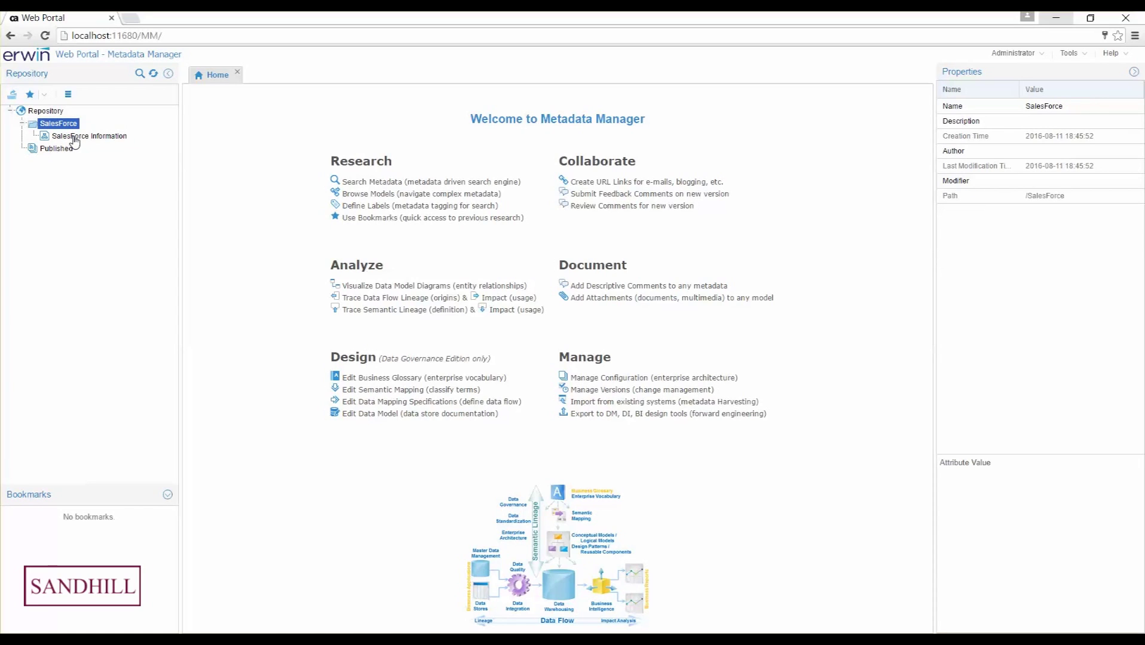
left_click(75, 139)
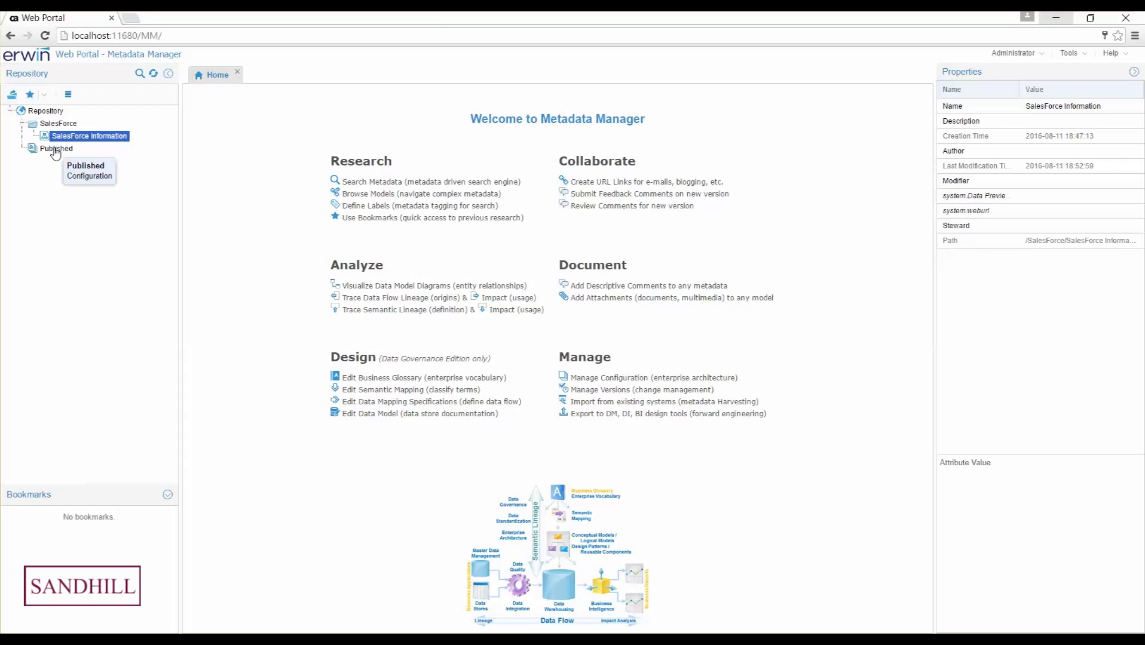
double_click(55, 150)
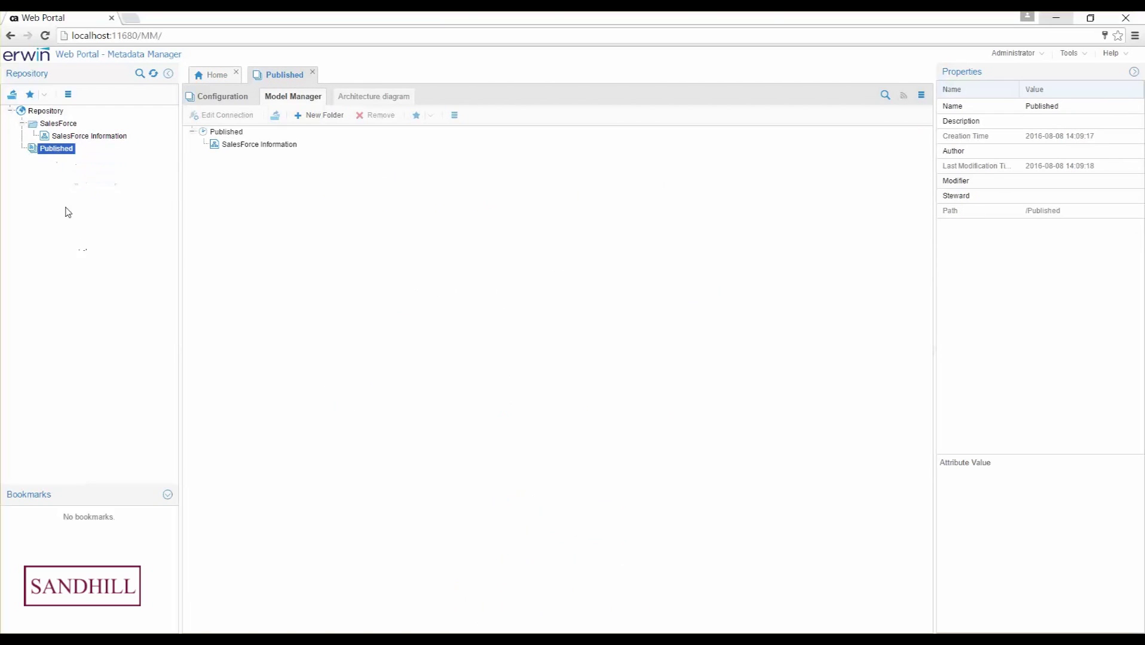
left_click(234, 146)
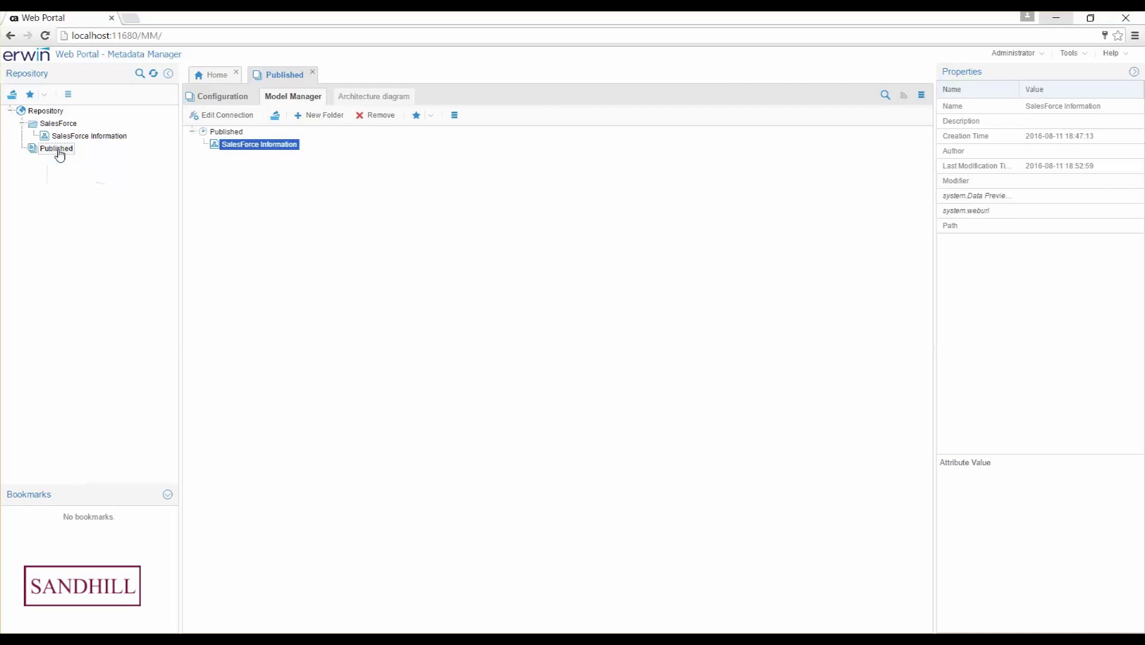
Check the import setup in the SalesForce Information model's settings without saving, and close the Published configuration
right_click(93, 137)
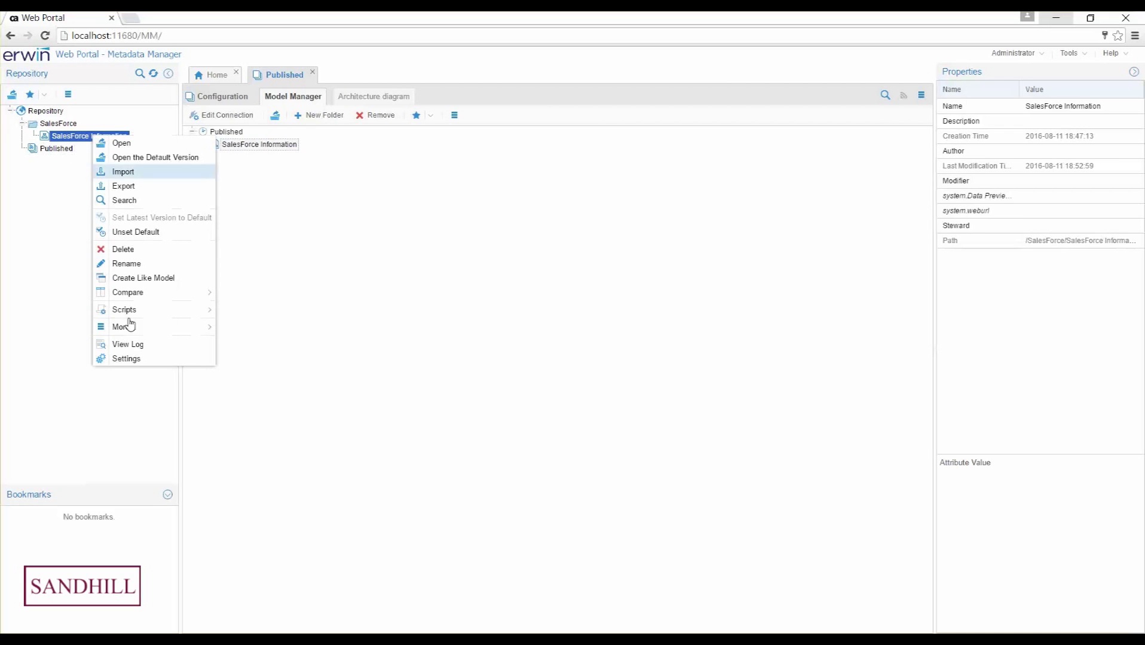
left_click(137, 361)
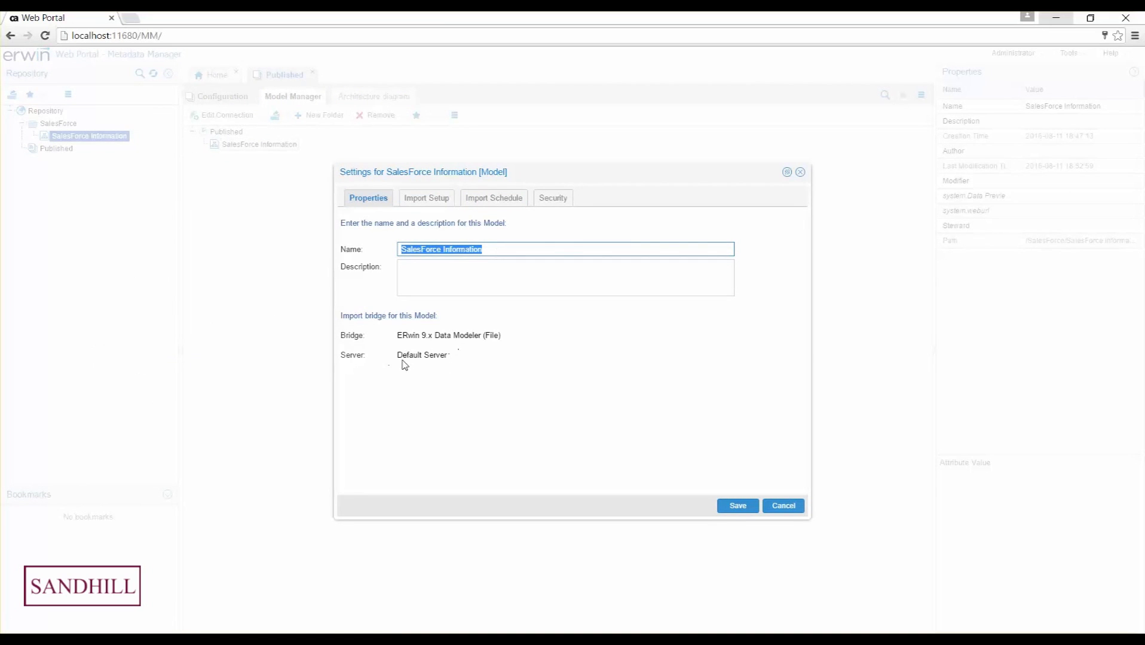
left_click(429, 203)
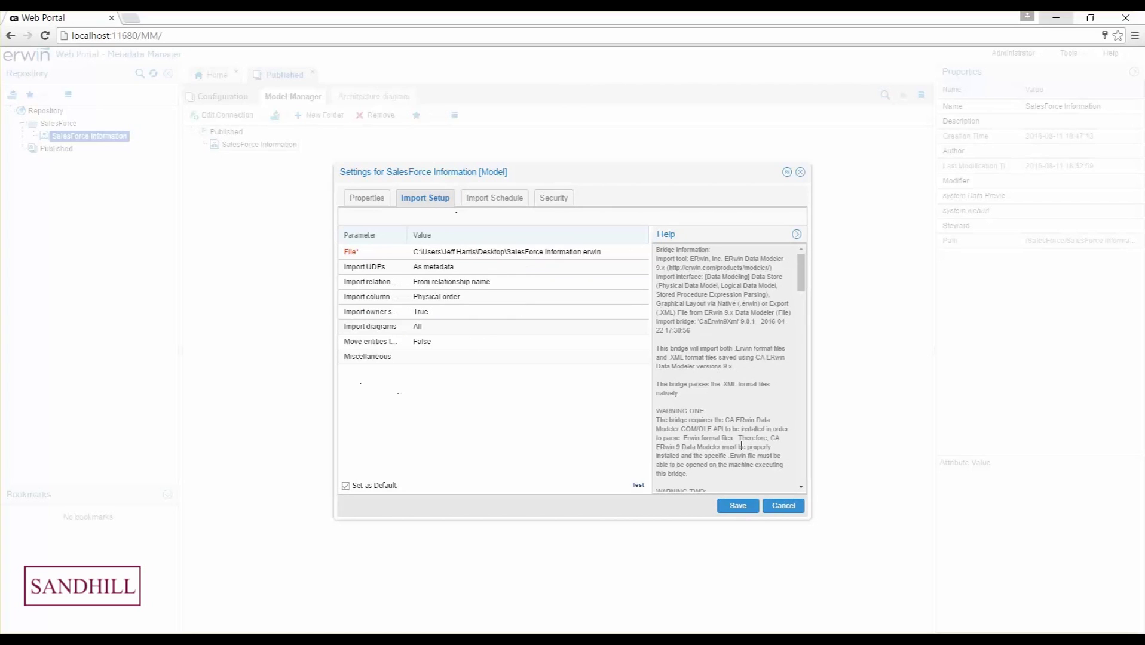
left_click(783, 506)
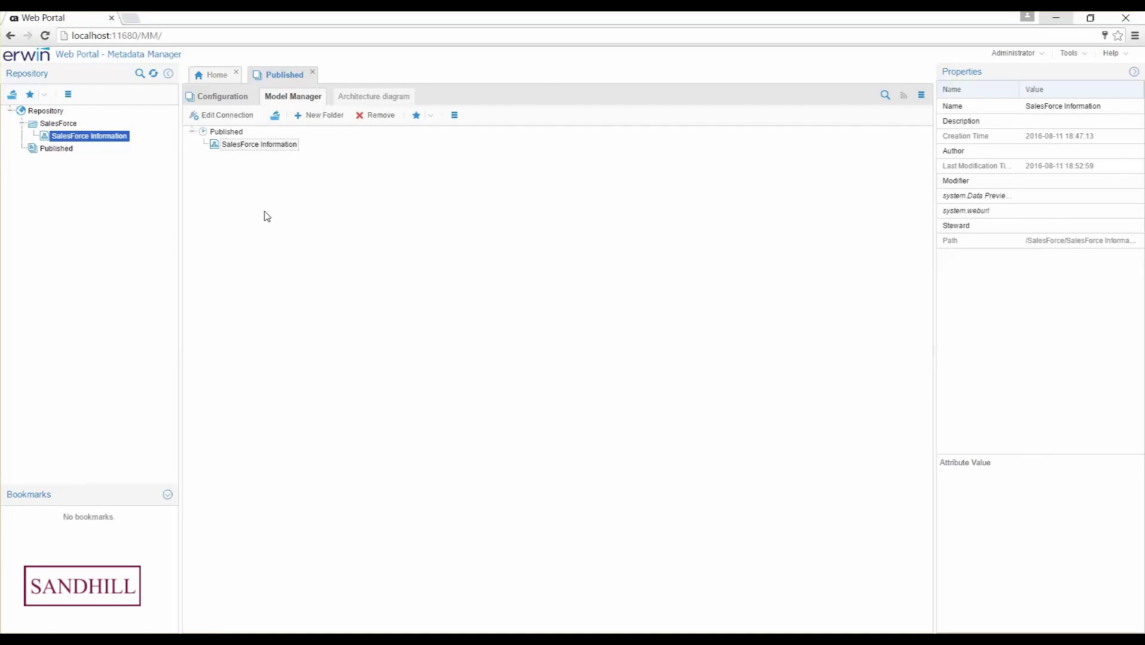
left_click(312, 73)
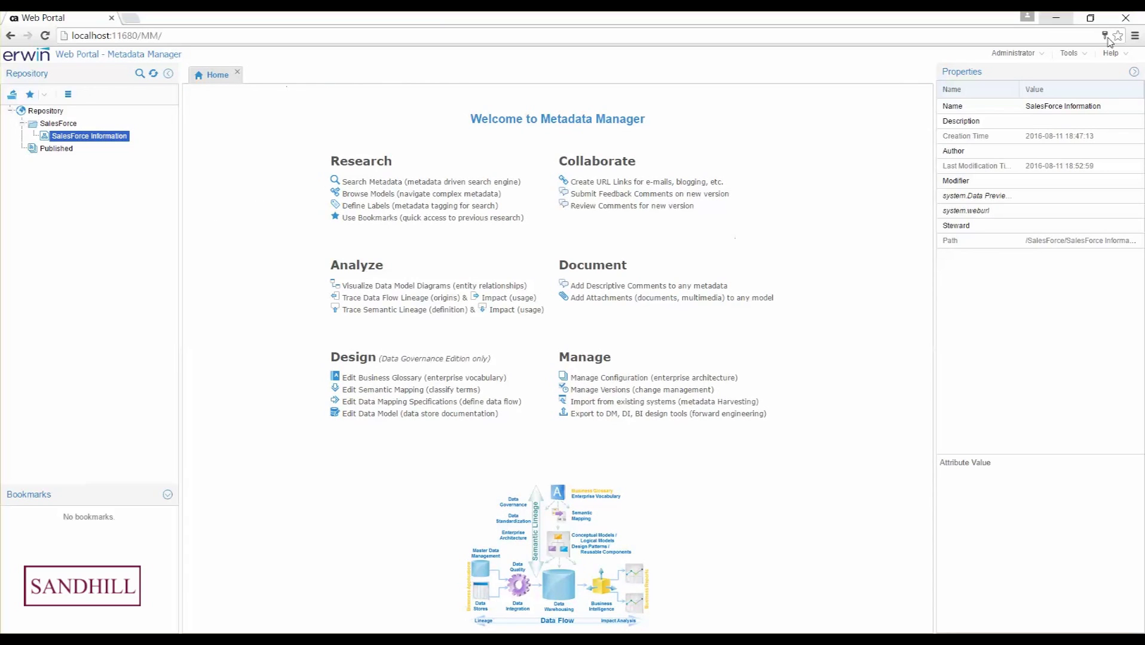
Open the Metadata Explorer with the Published configuration and look at the help page on searching metadata
left_click(1082, 55)
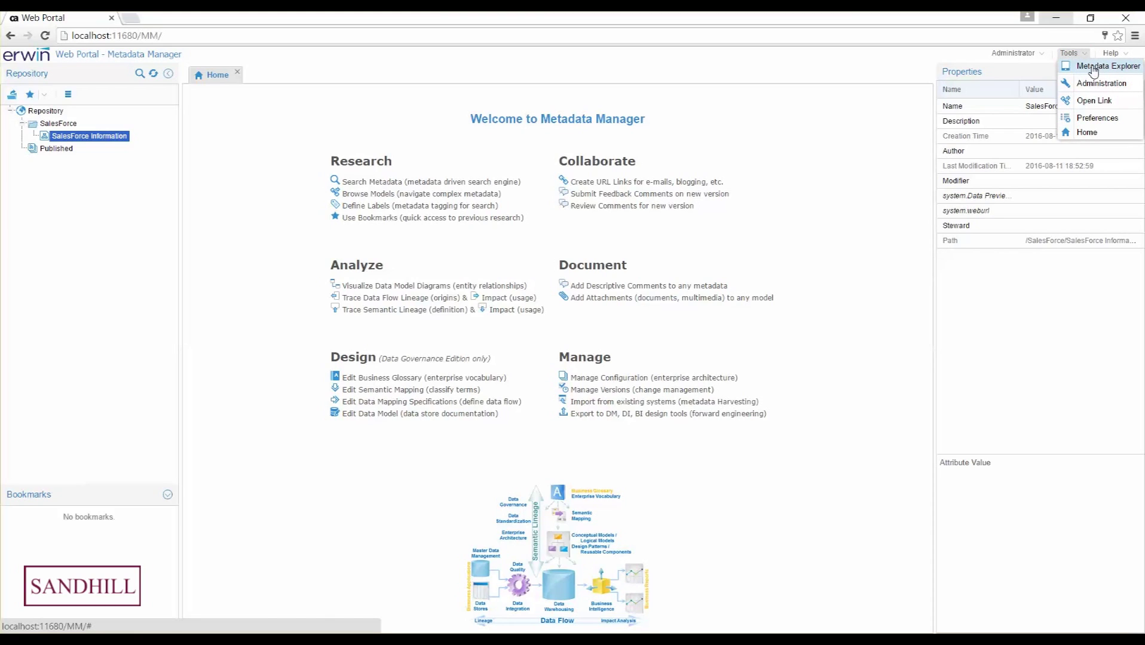
left_click(1093, 70)
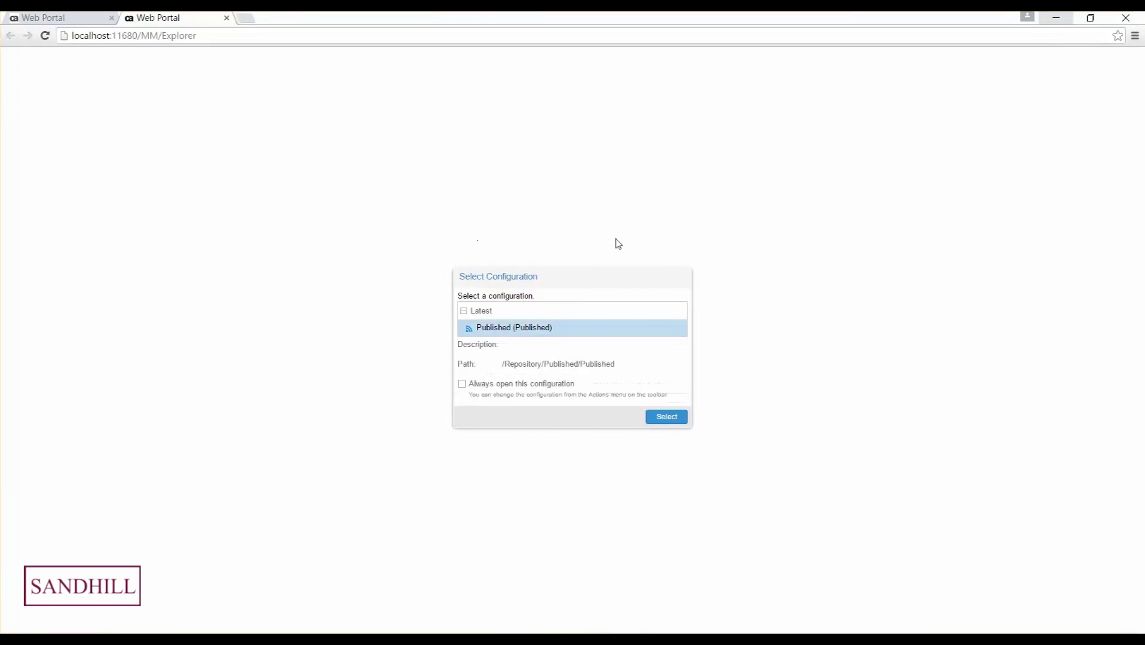
double_click(502, 327)
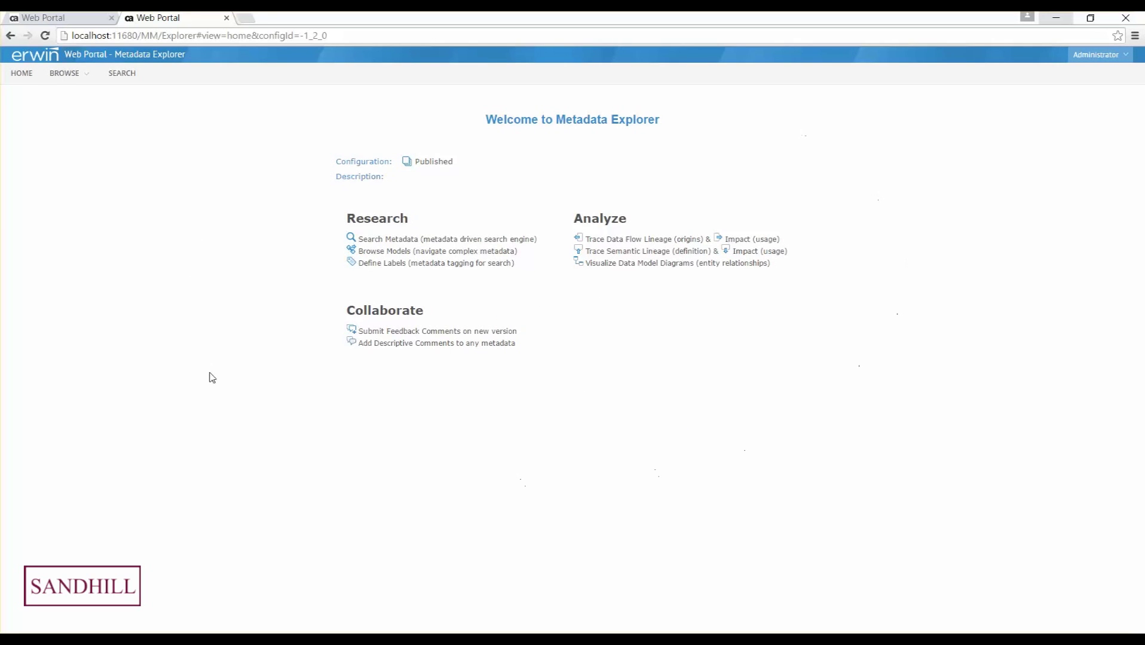
left_click(448, 242)
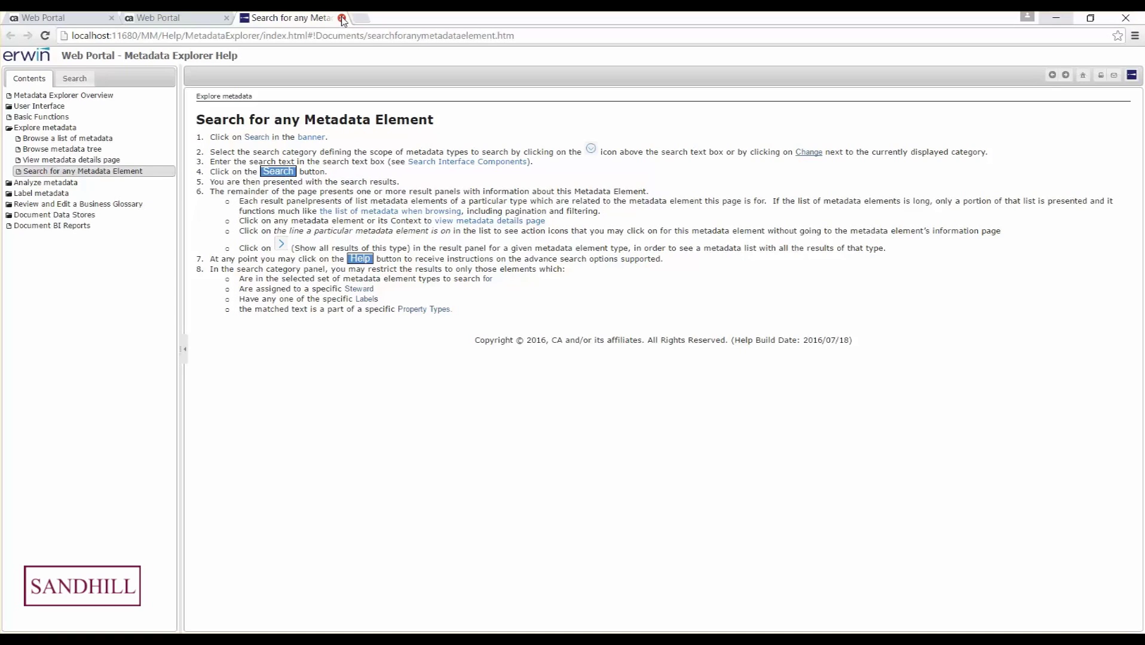
left_click(342, 18)
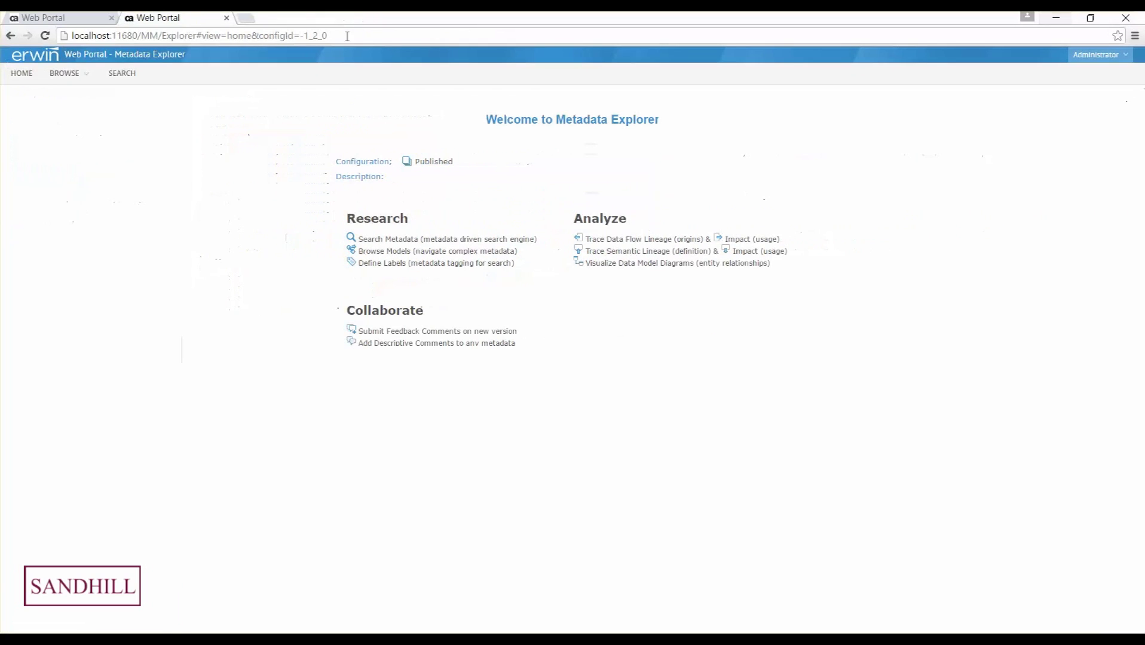
Open the Published configuration's architecture diagram and go from it to the SalesForce Information model's details
left_click(67, 73)
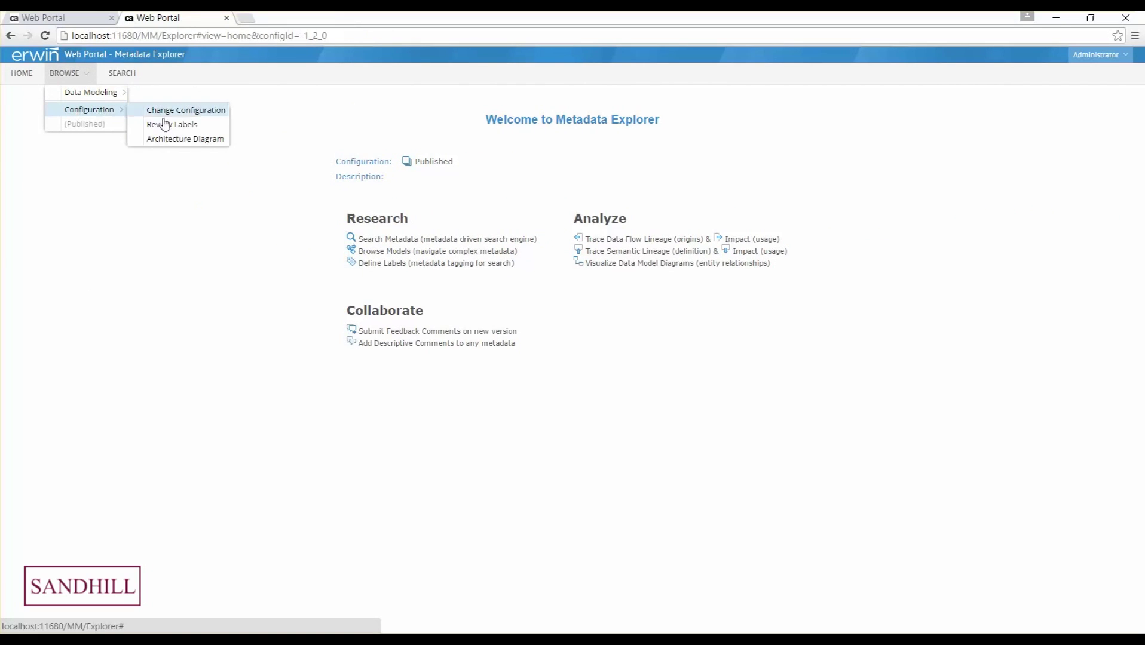
left_click(188, 144)
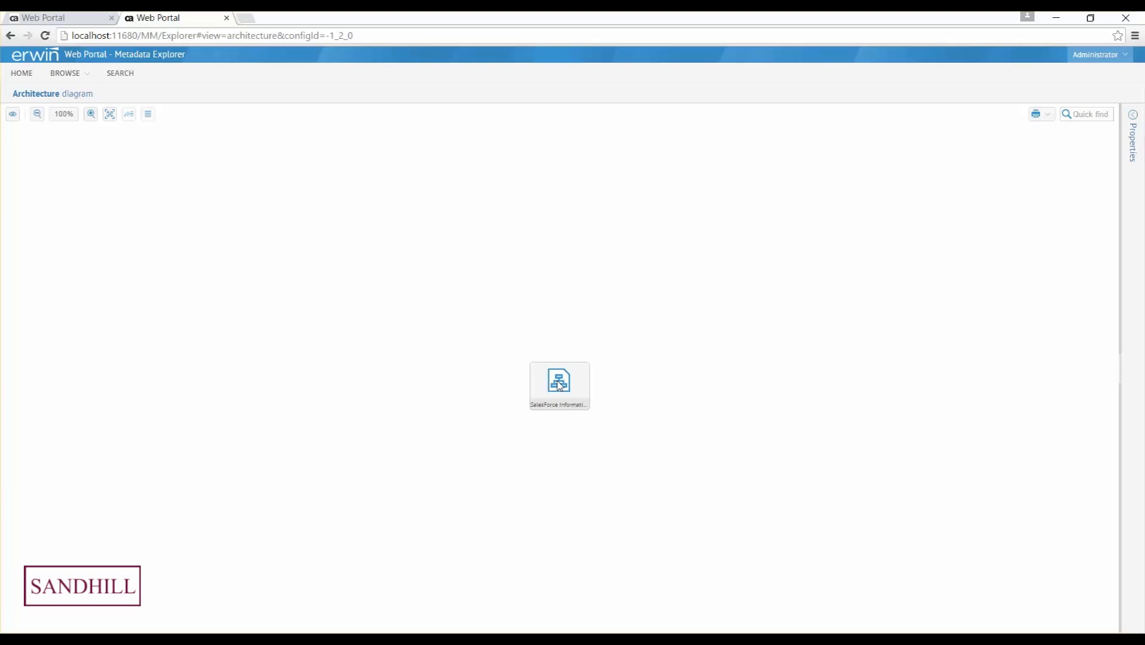
double_click(559, 385)
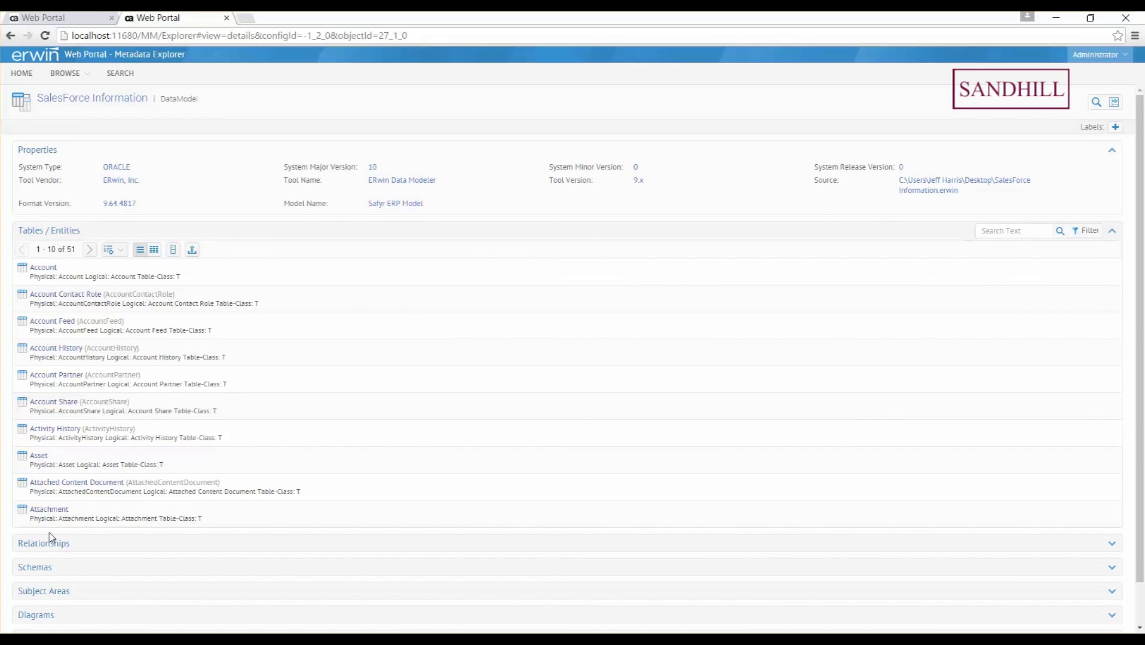
Open the Account table in the logical ER diagram of the Account Information subject area
left_click(82, 274)
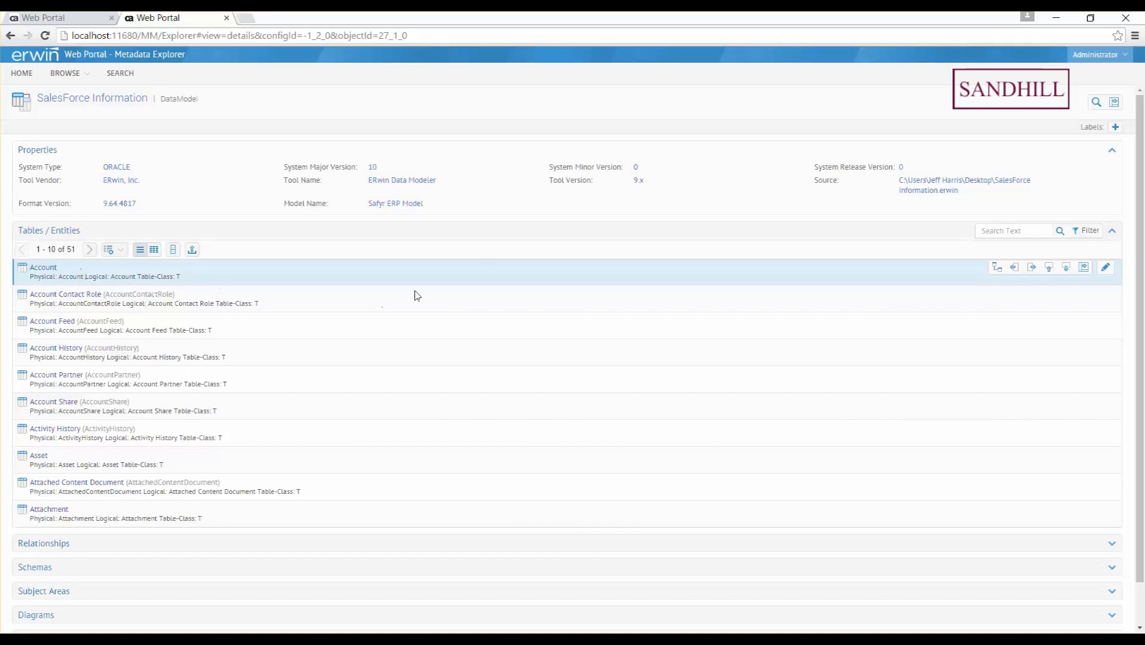
left_click(997, 273)
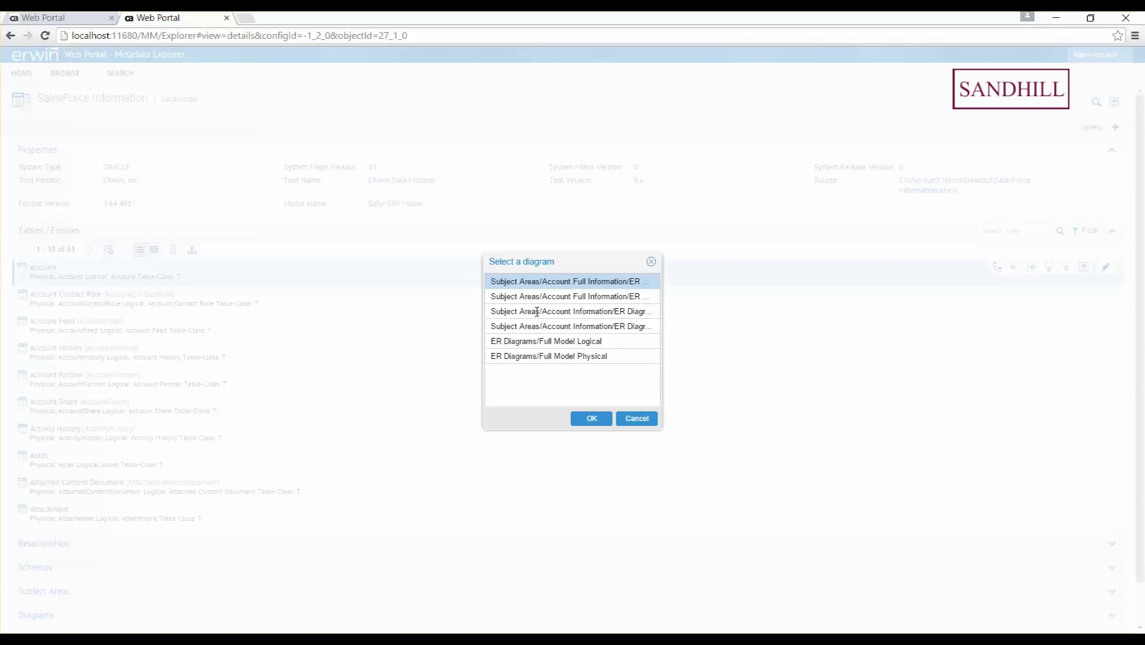
double_click(579, 311)
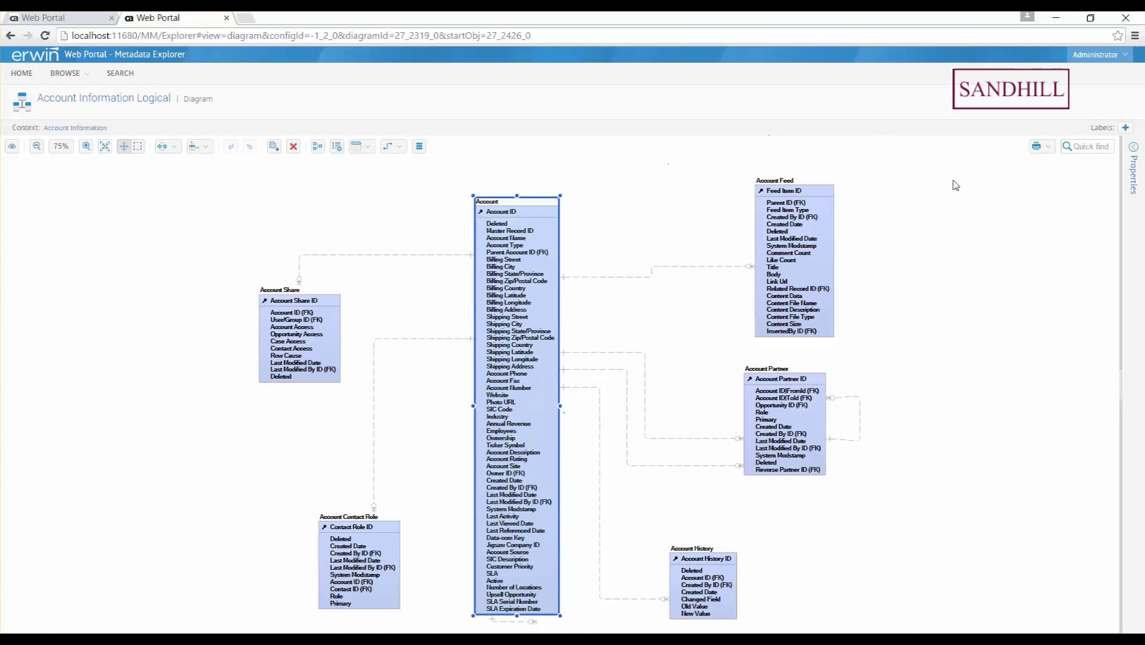
left_click(980, 288)
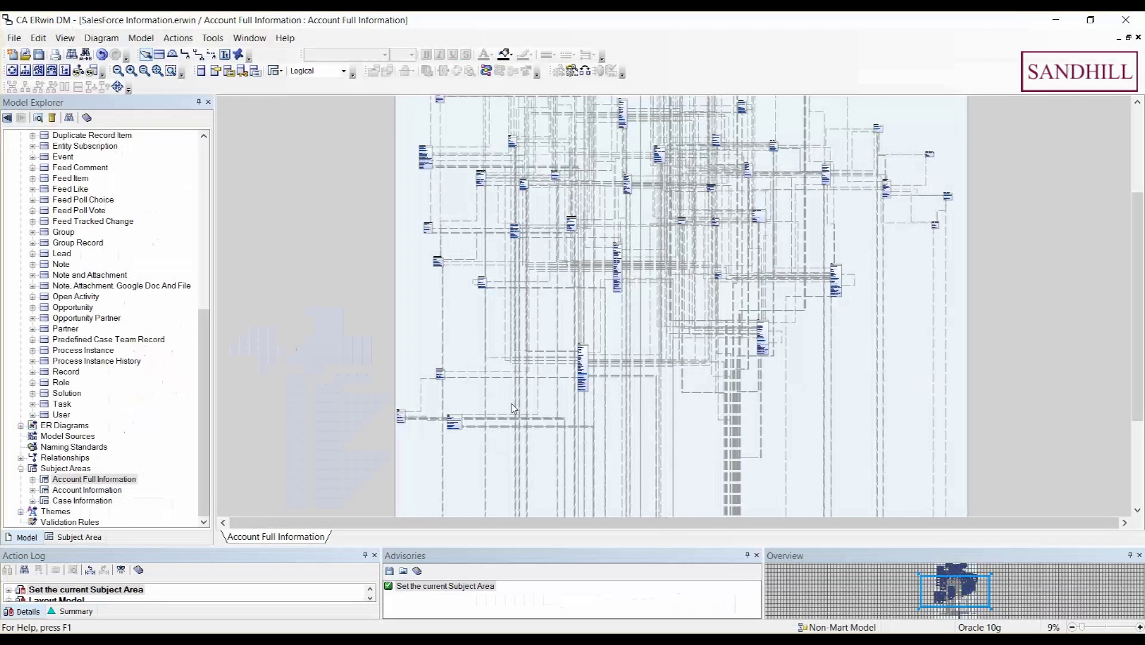
Switch to CA ERwin DM, display the Account Information subject area's diagram for comparison, and return to the Web Portal
right_click(82, 493)
left_click(119, 502)
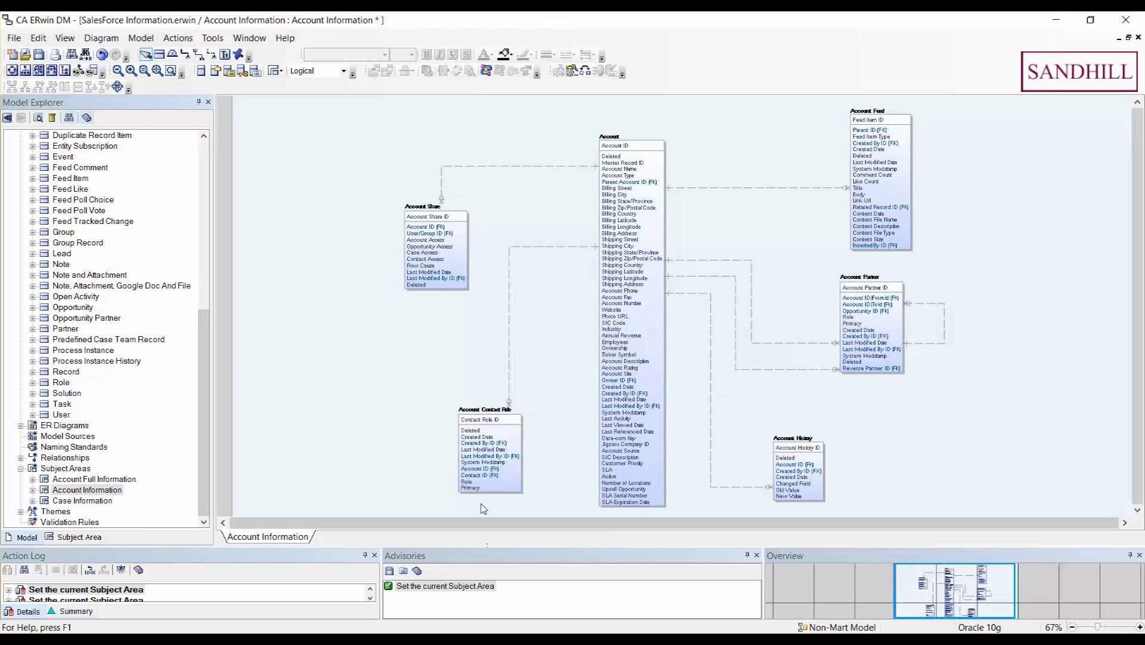
left_click(1057, 21)
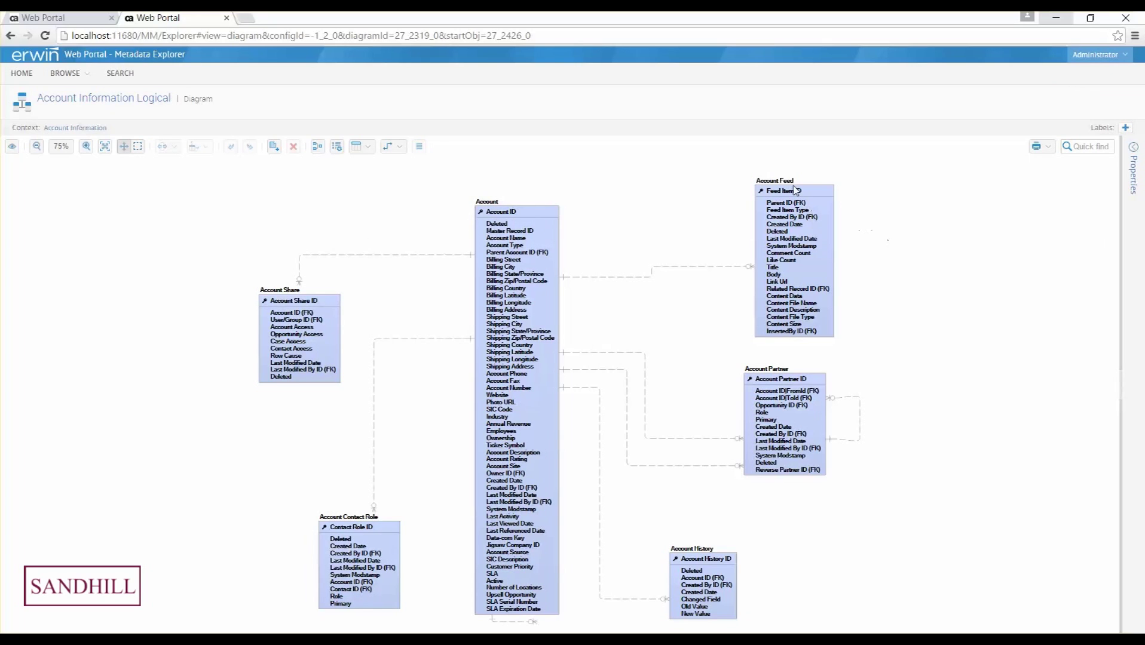
Inspect the Account entity's properties in a widened properties pane, reading its full description and comment
left_click(505, 202)
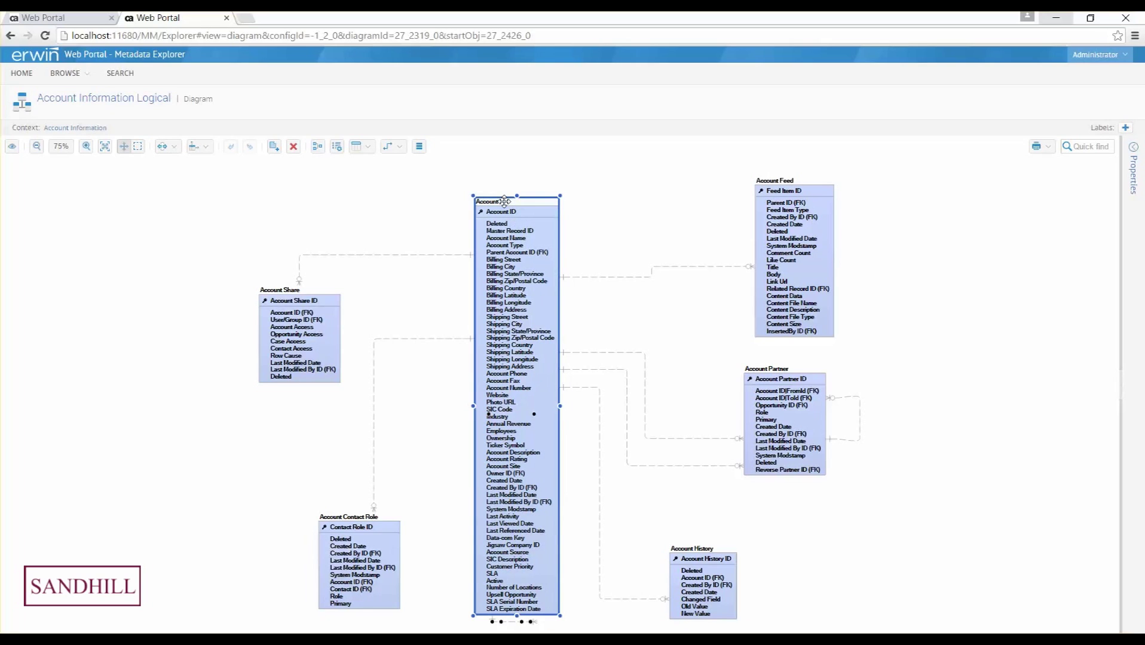
left_click(1135, 150)
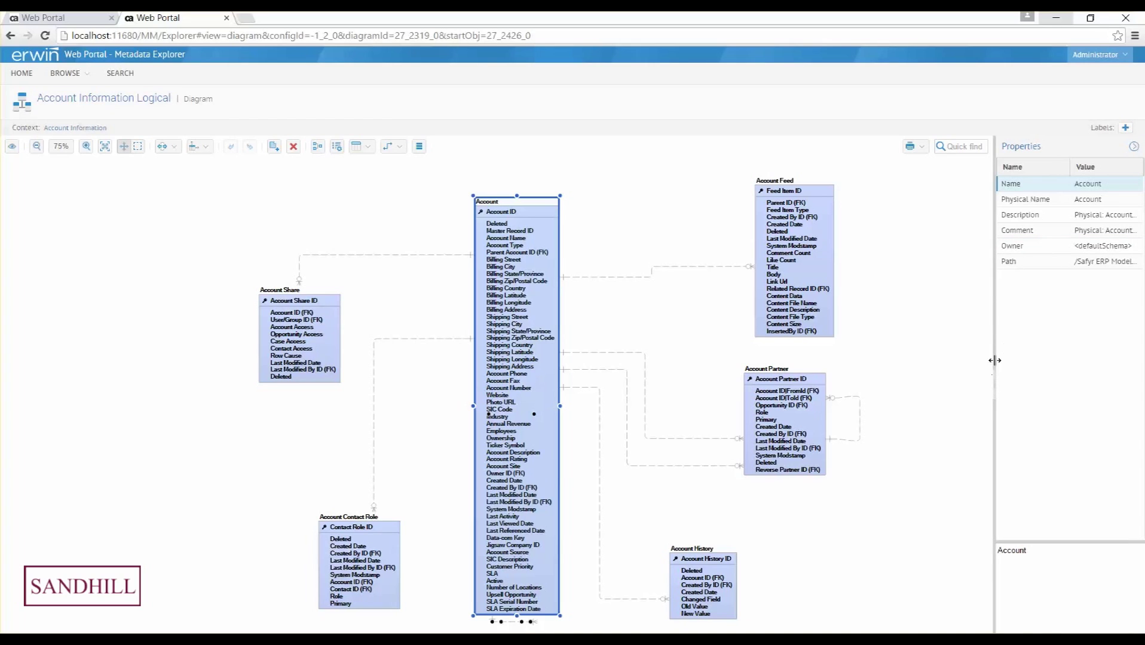
left_click_drag(995, 389, 882, 383)
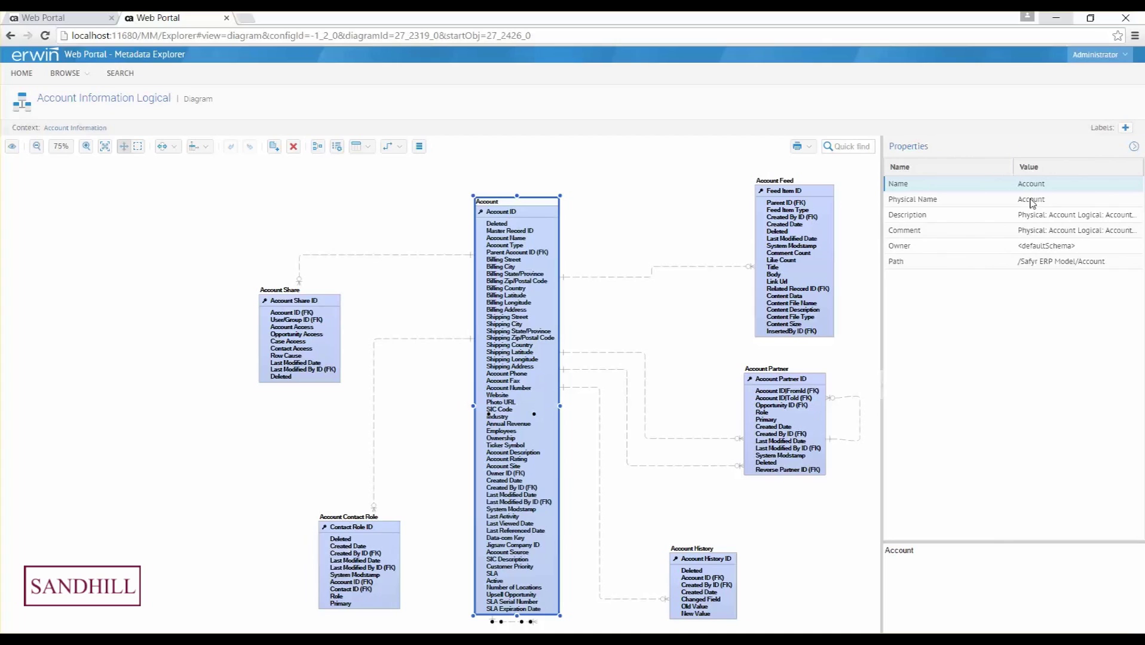
left_click(1038, 217)
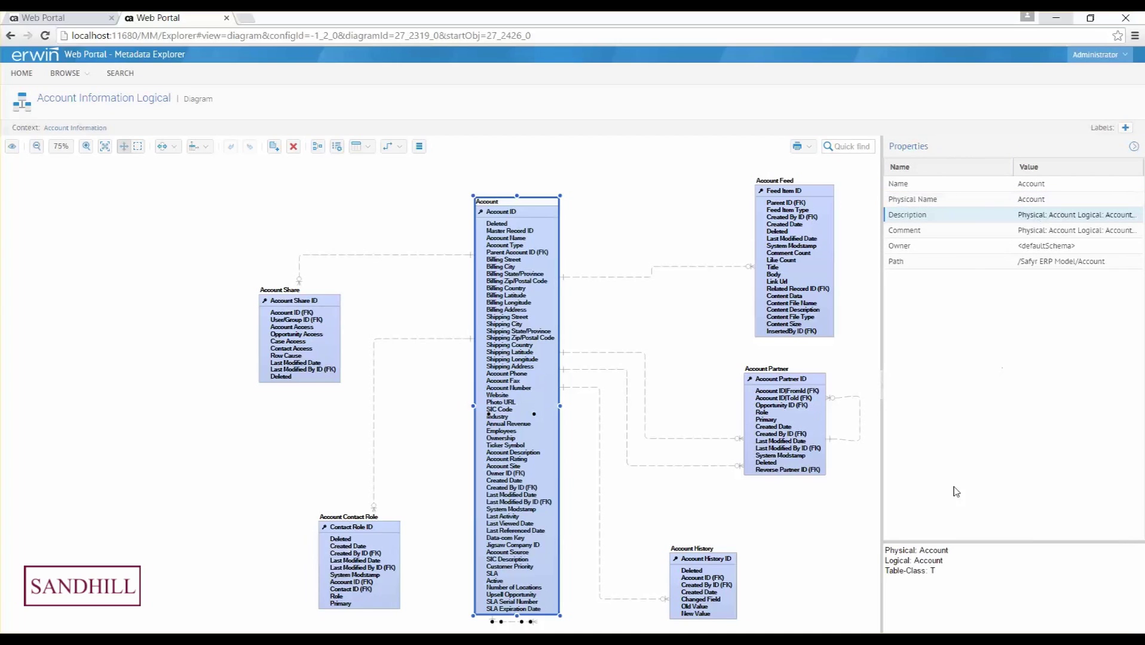
double_click(933, 570)
left_click_drag(933, 571, 883, 550)
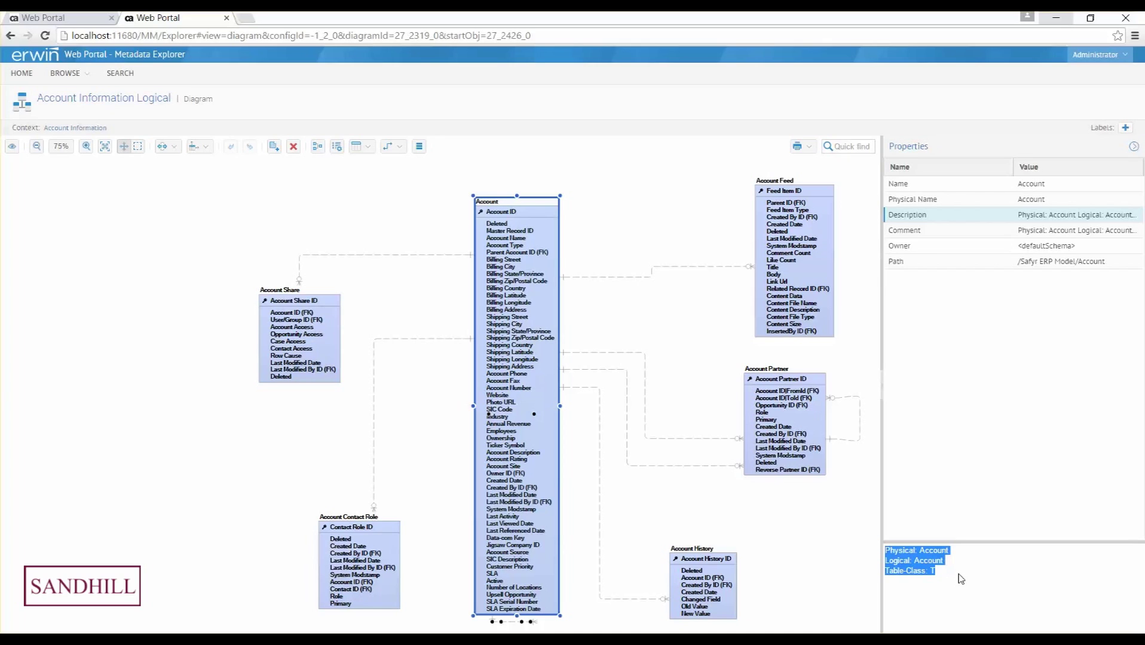
left_click(954, 234)
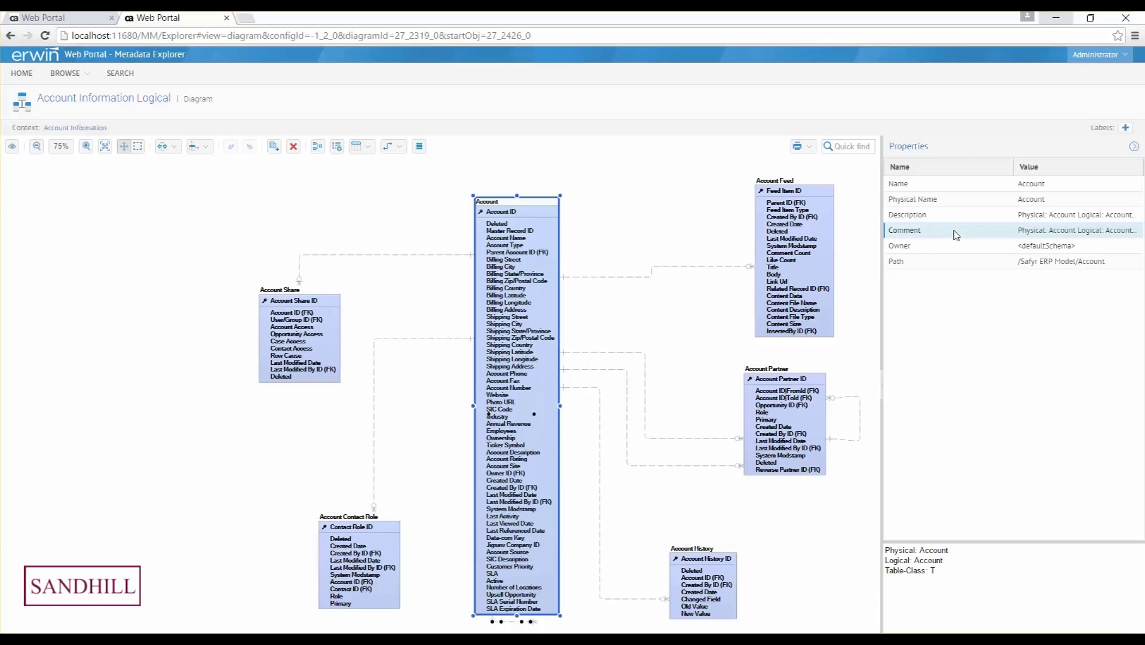
left_click_drag(944, 582, 881, 540)
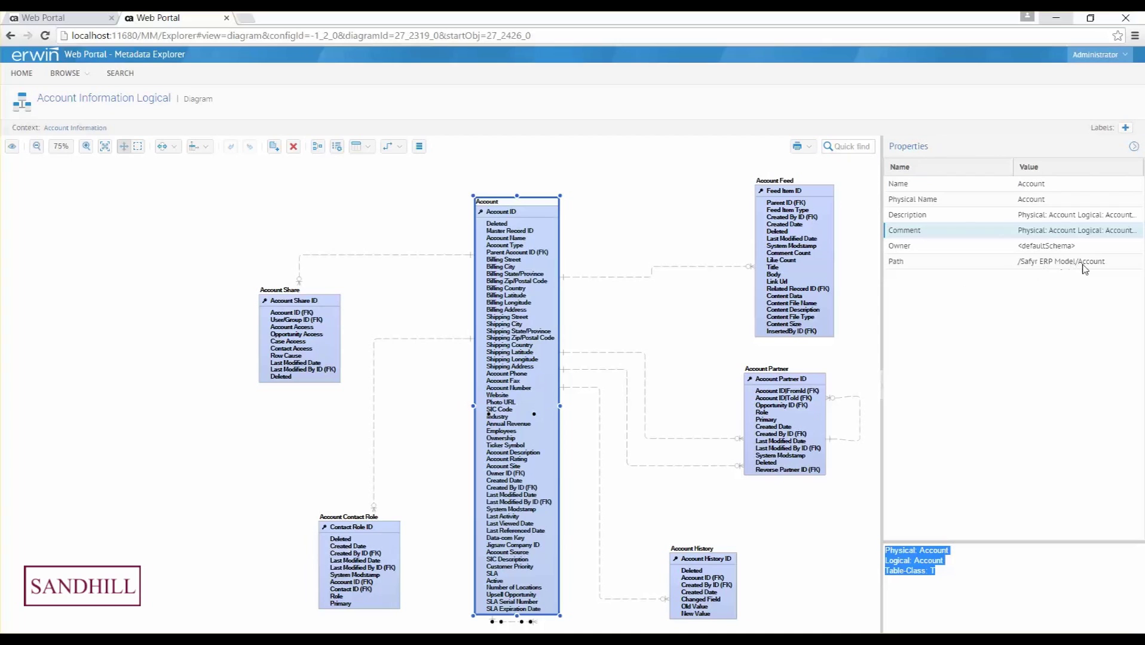
Inspect the Account ID attribute's properties, including its physical name, description, comment and data type
left_click(499, 213)
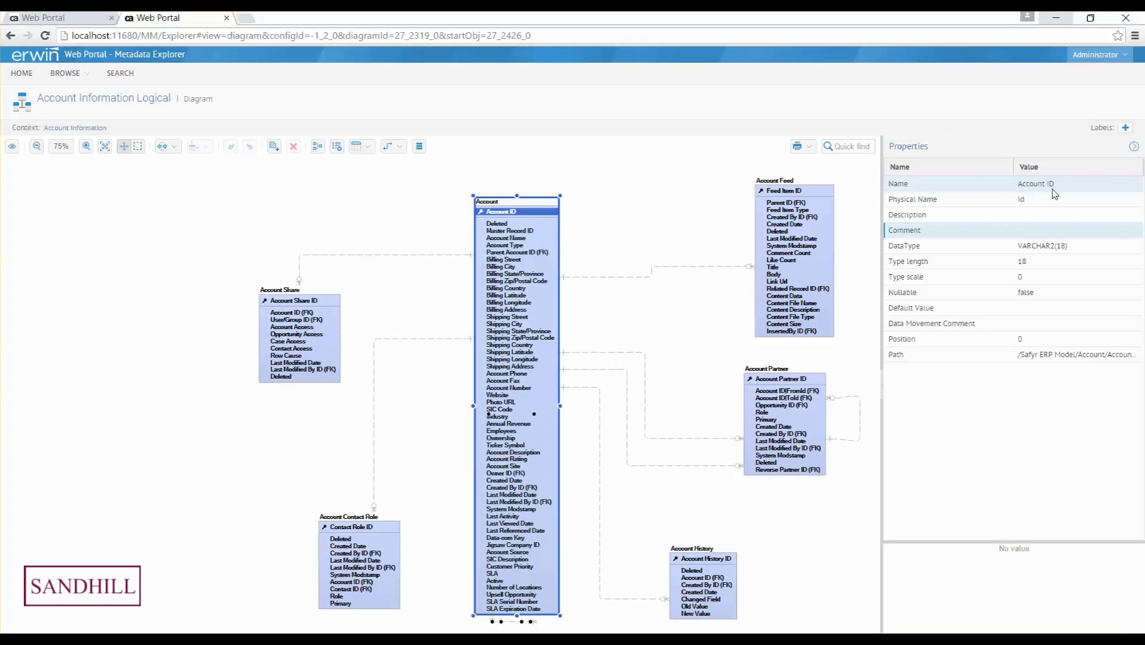
left_click(1026, 206)
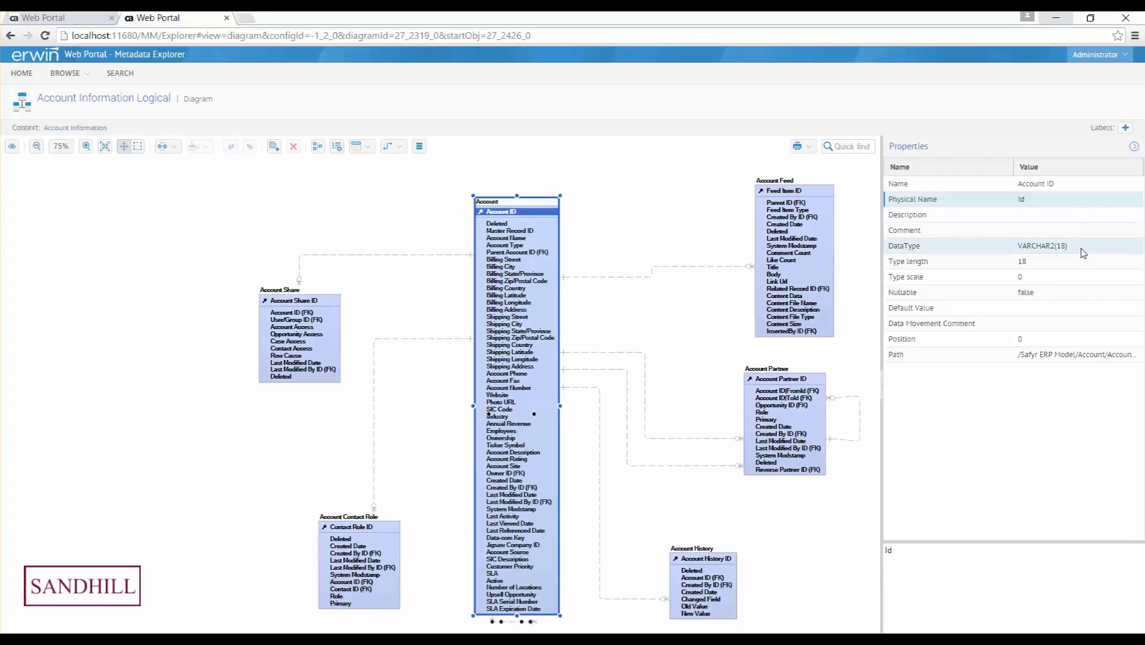
left_click(1035, 218)
left_click(1034, 233)
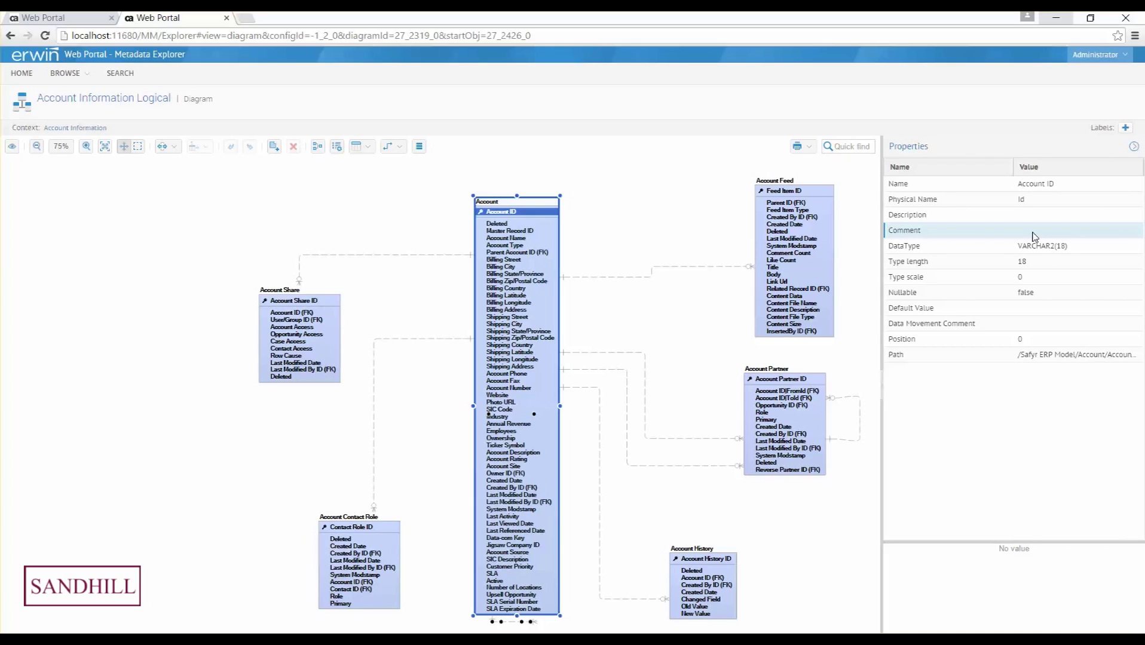
left_click(1038, 221)
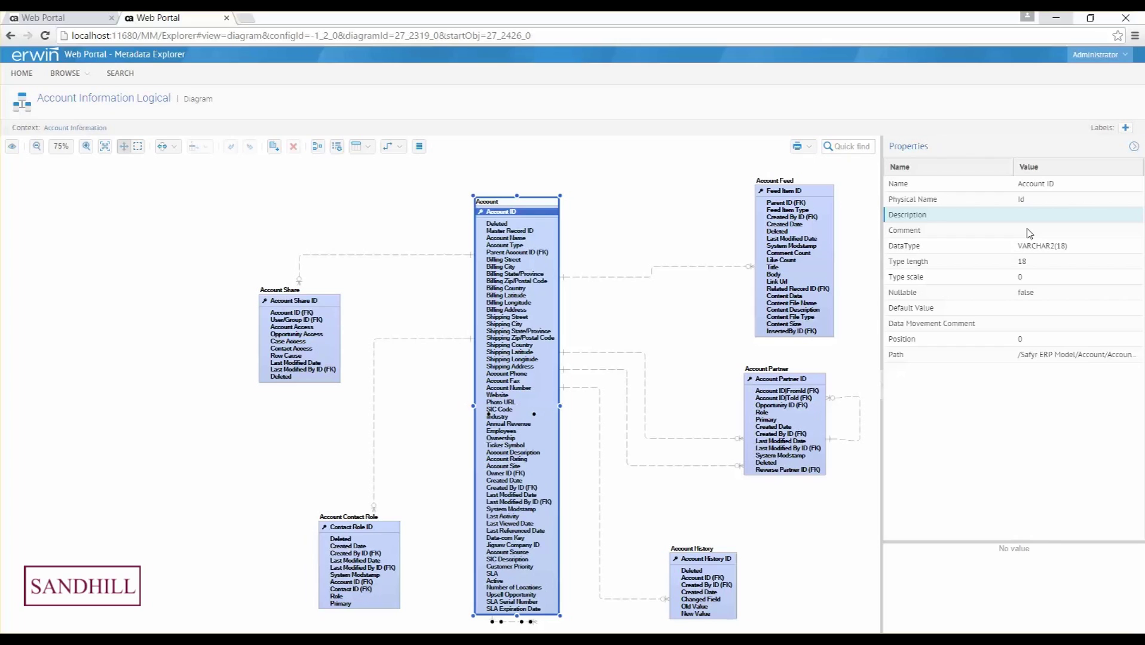
left_click(1041, 233)
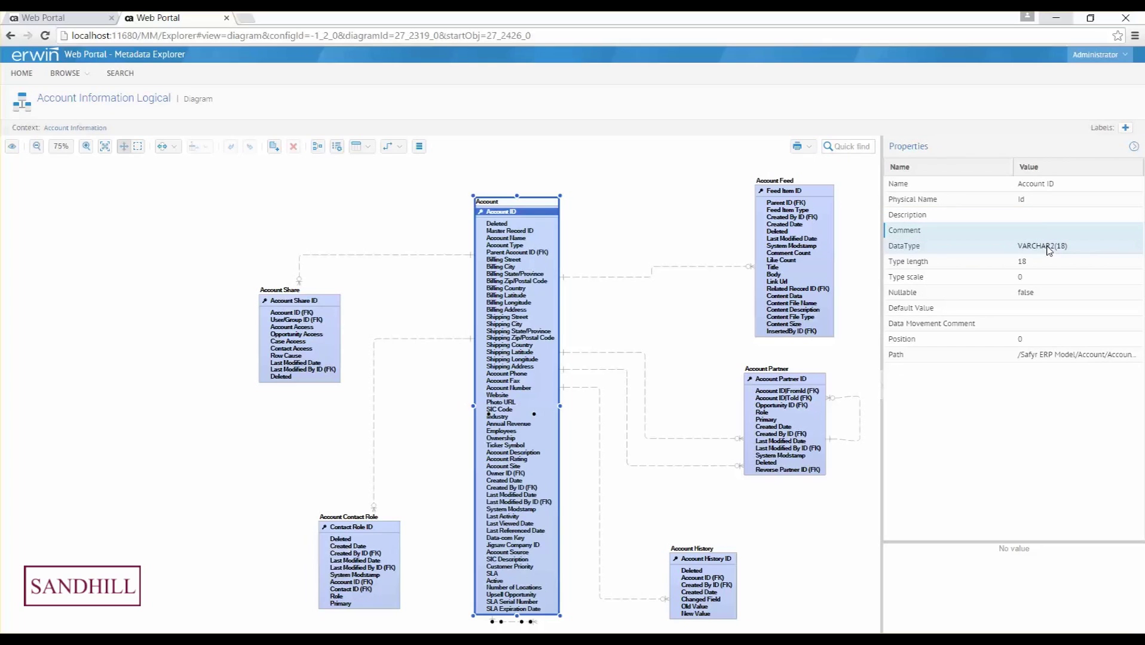
left_click(1049, 251)
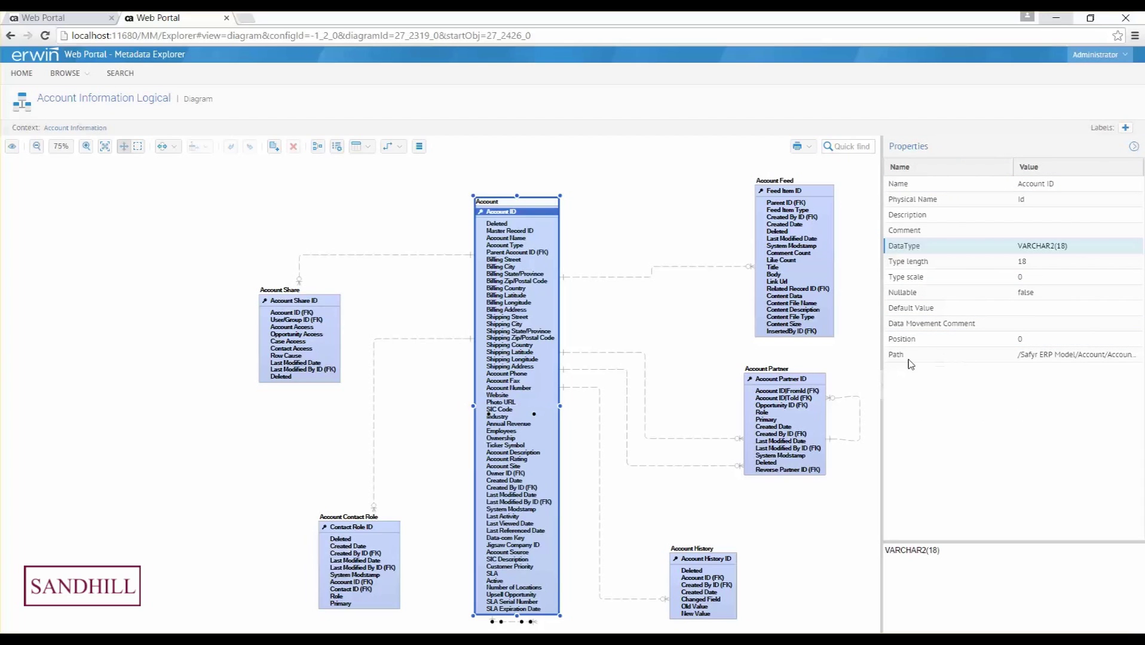
Select the relationship between Account and Account Feed and reroute its line segments
left_click(628, 279)
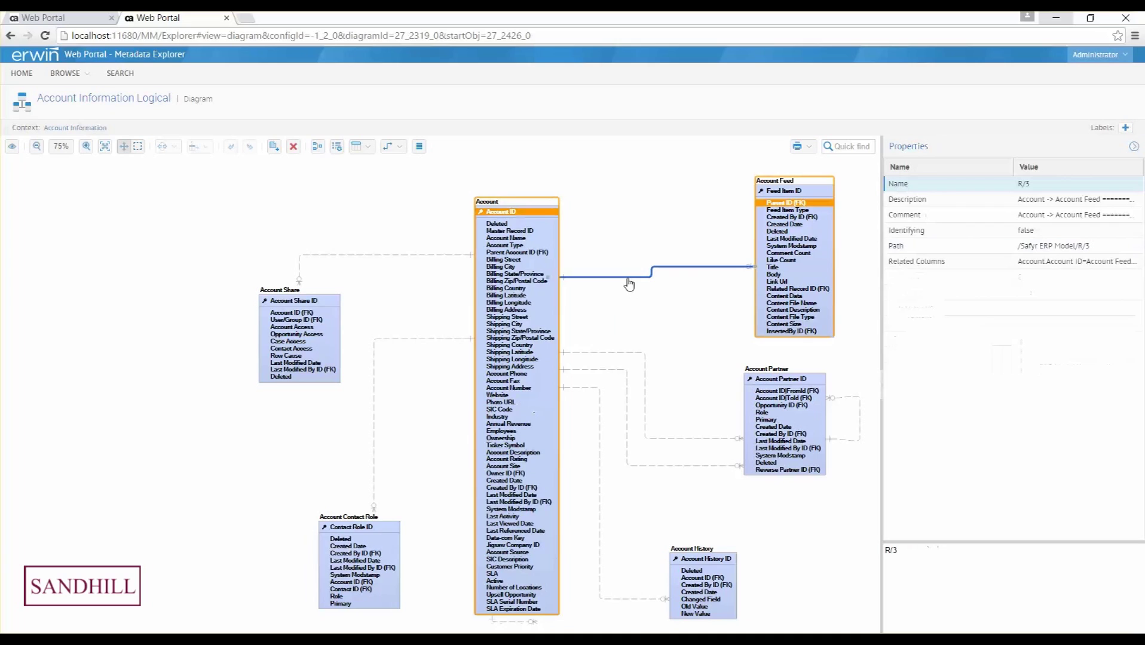
left_click_drag(628, 281, 631, 326)
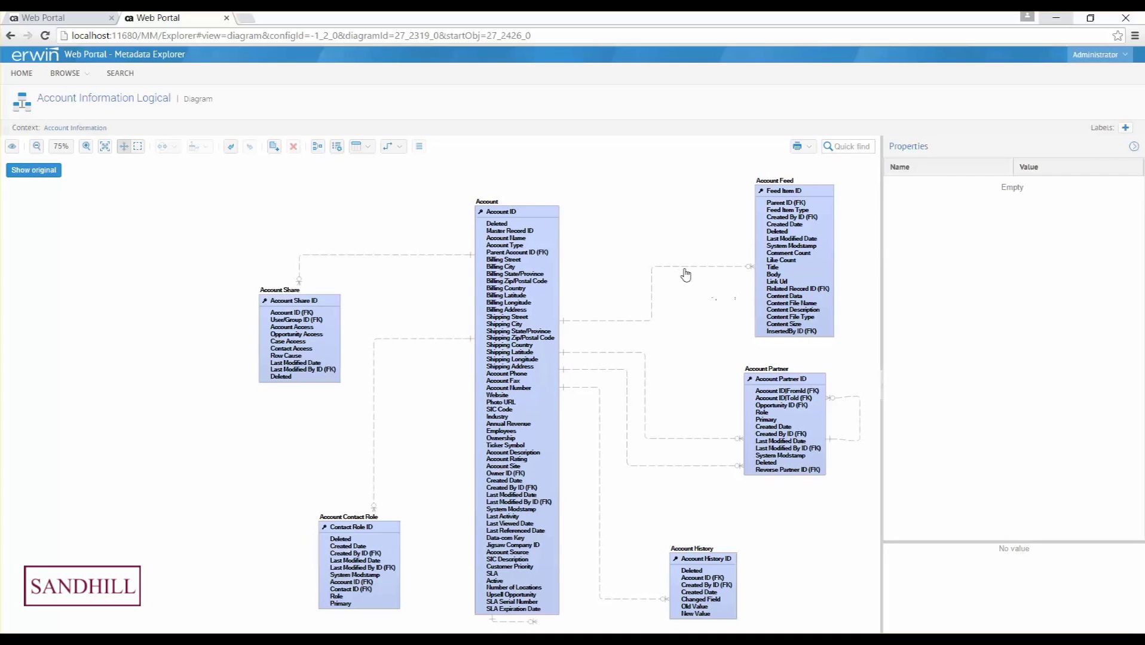
left_click_drag(685, 274, 685, 226)
left_click_drag(650, 281, 690, 277)
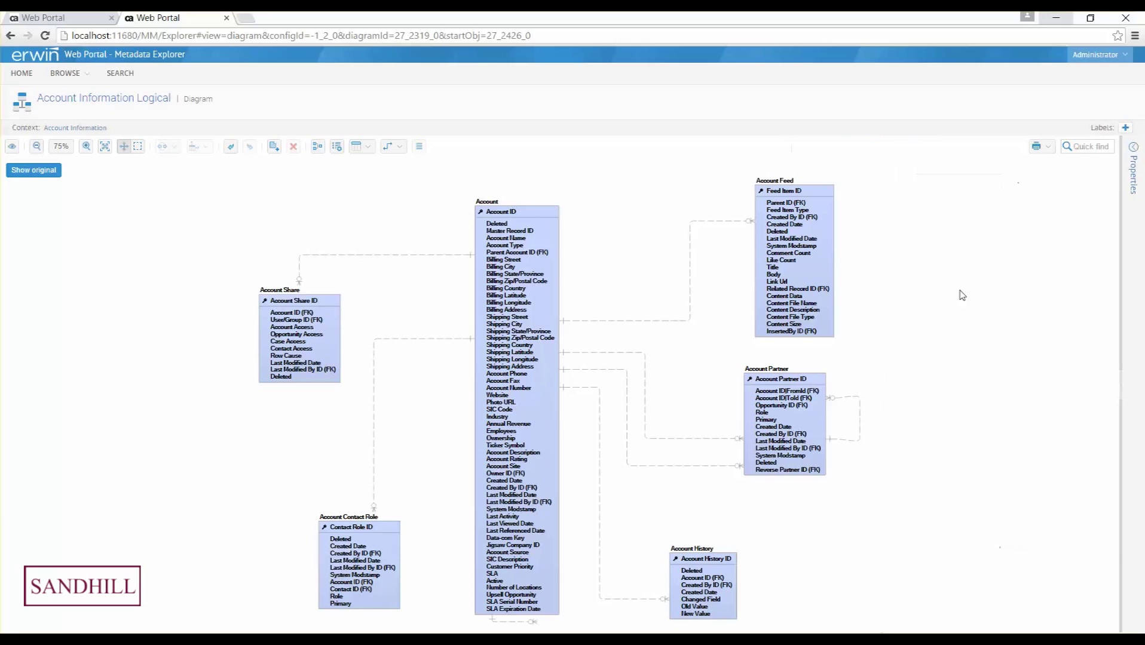
Try the Entity display level with automatic layout on the diagram, and restore the original diagram
left_click(359, 154)
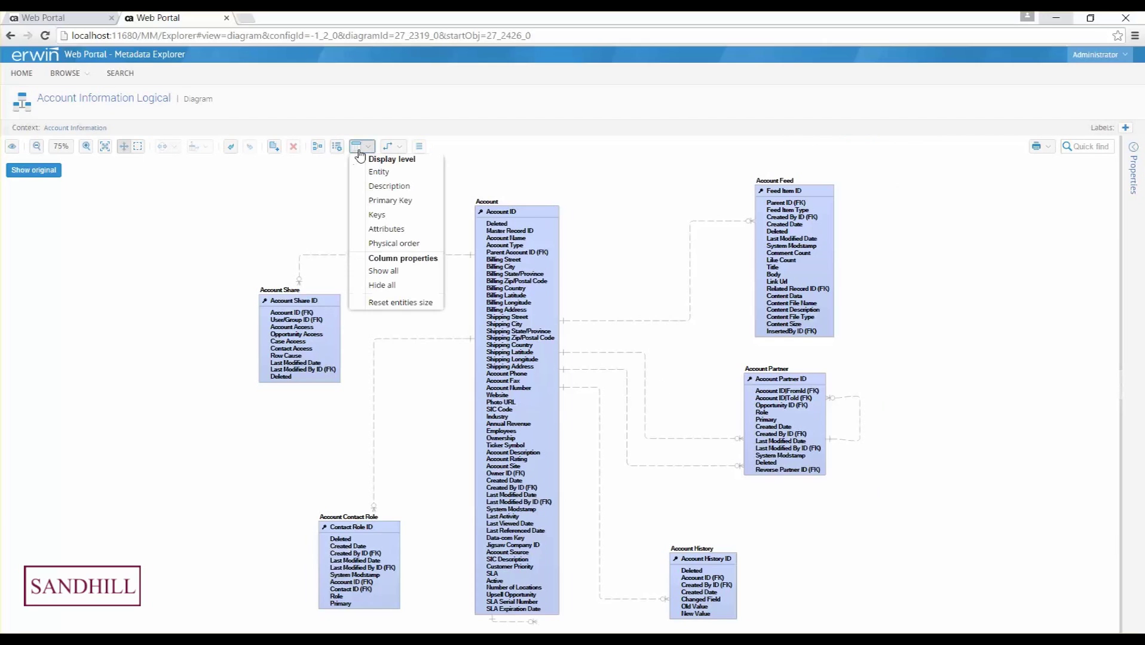
left_click(389, 147)
left_click(361, 148)
left_click(378, 173)
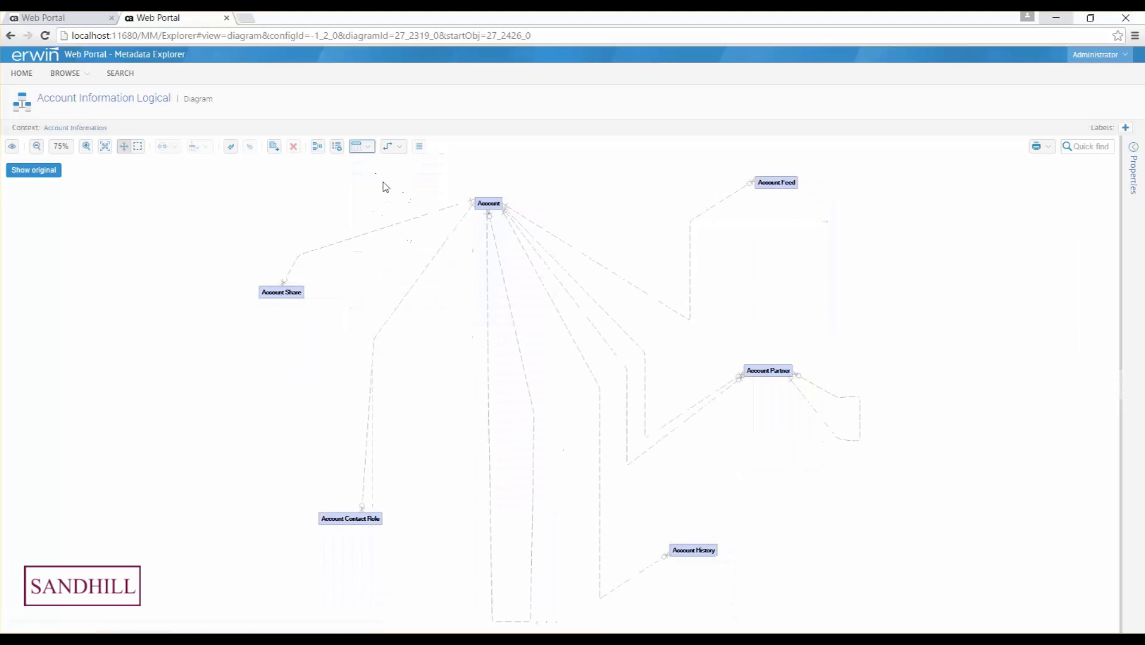
left_click(317, 151)
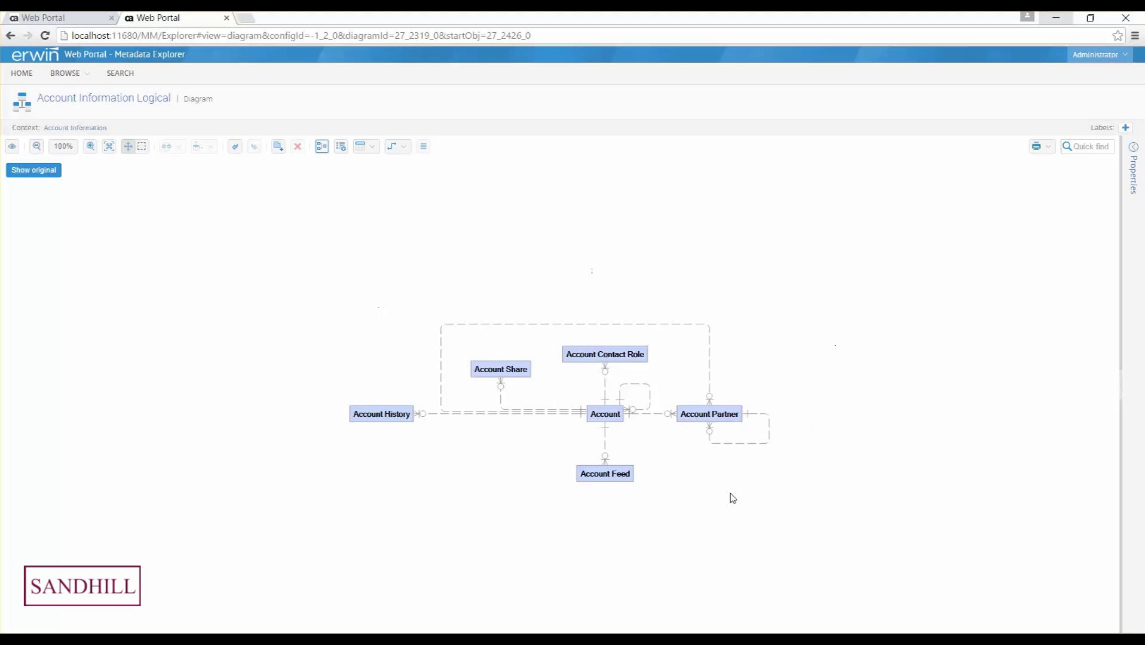
left_click(32, 173)
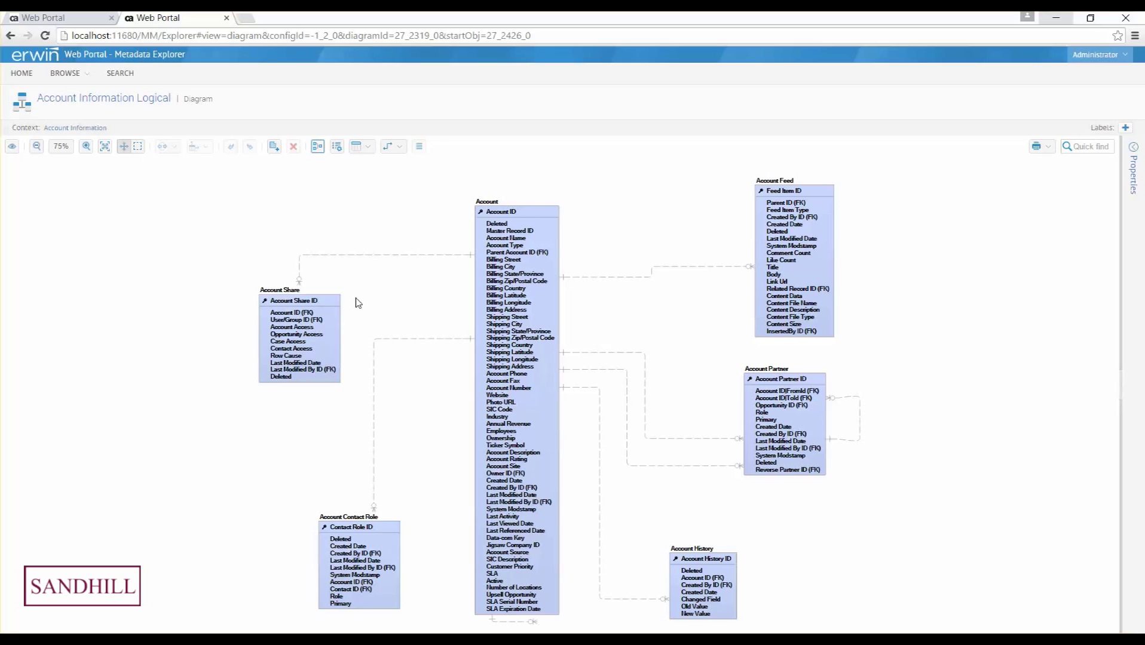
Set the diagram's notation type to Data Modeling IDEF1X and show all relationship labels
left_click(337, 149)
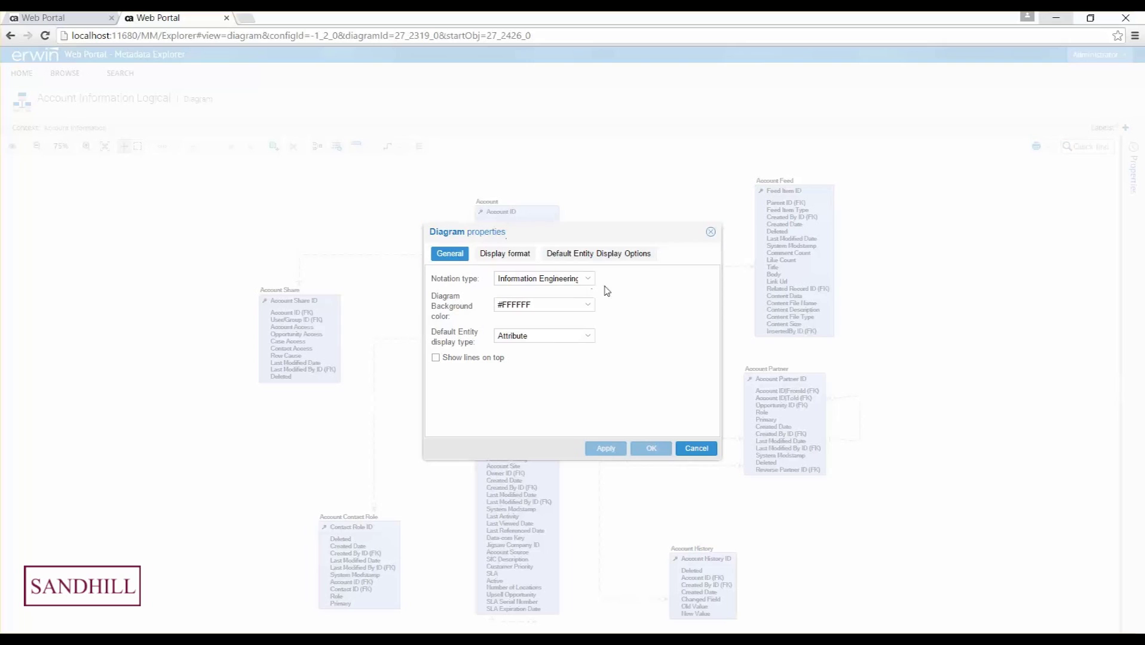
left_click(588, 281)
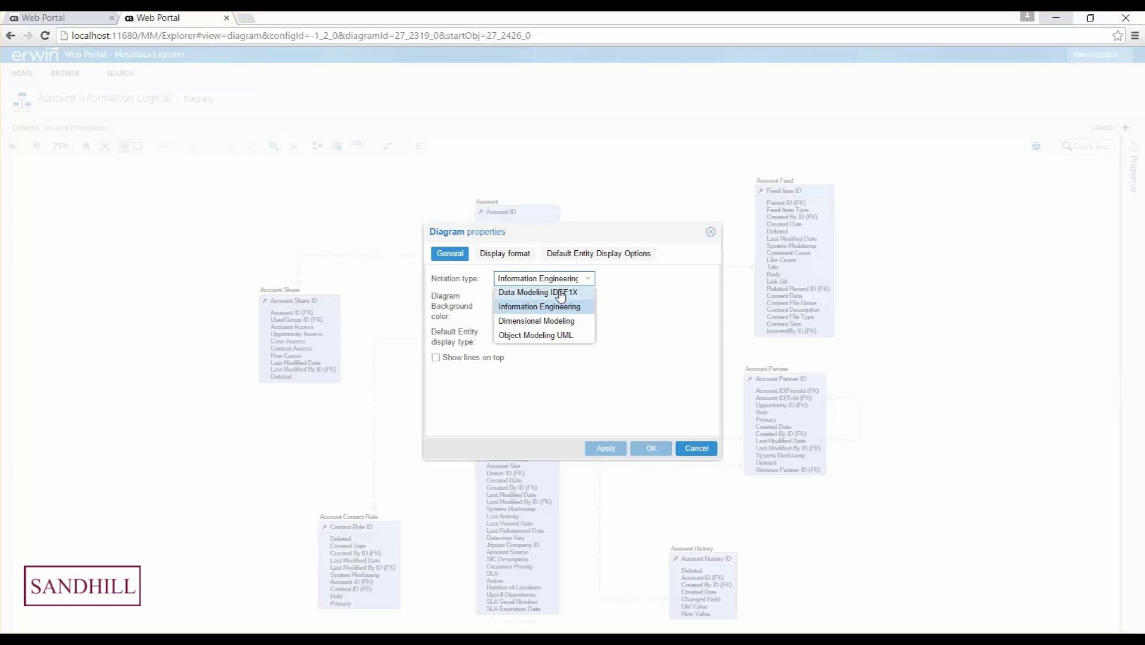
left_click(560, 296)
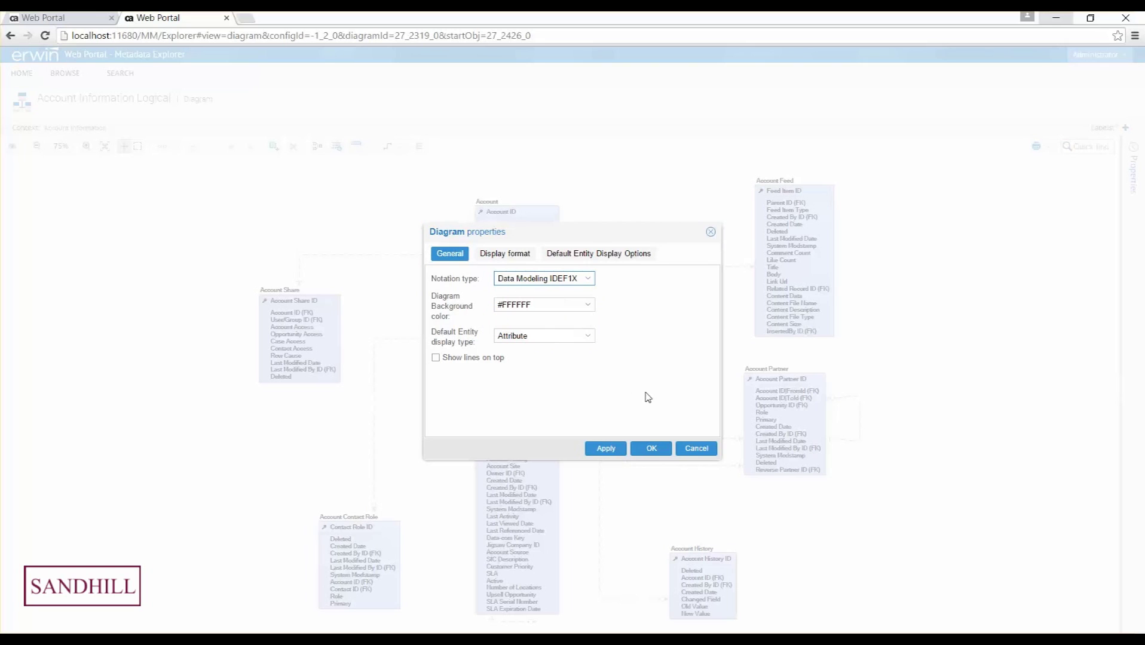
left_click(616, 449)
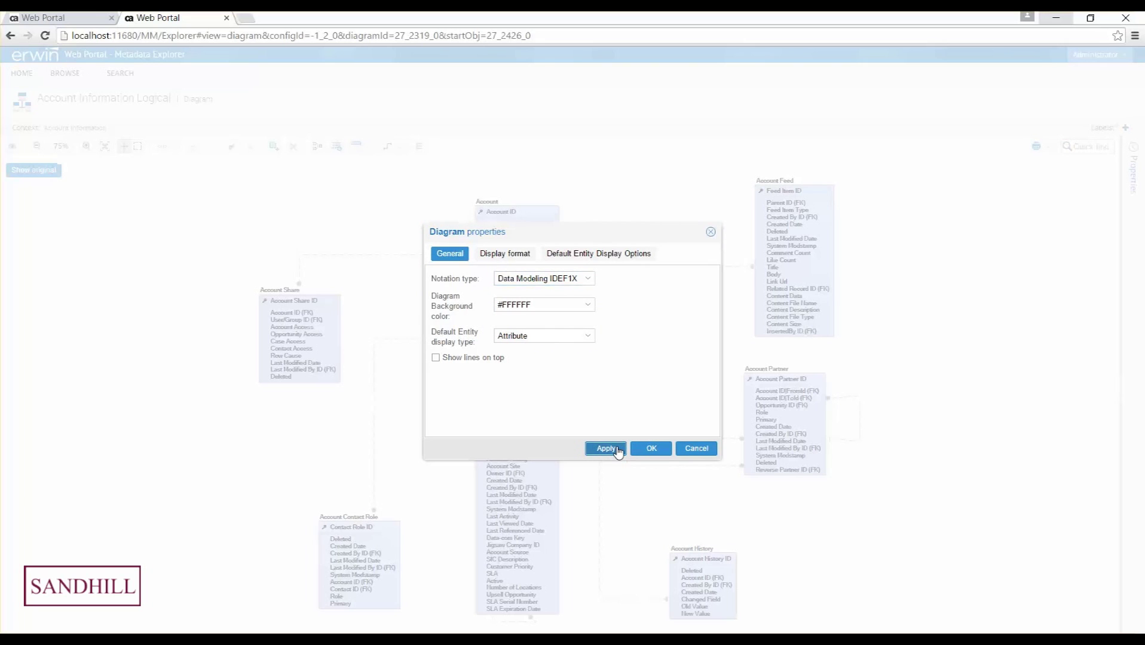
left_click(650, 455)
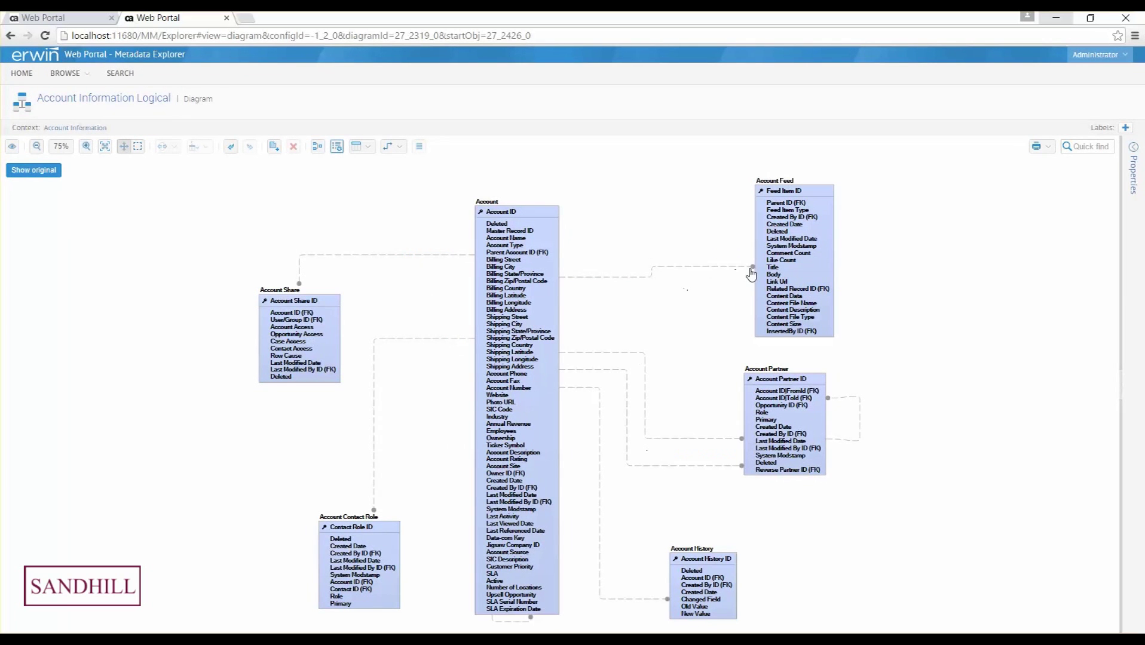
left_click(398, 149)
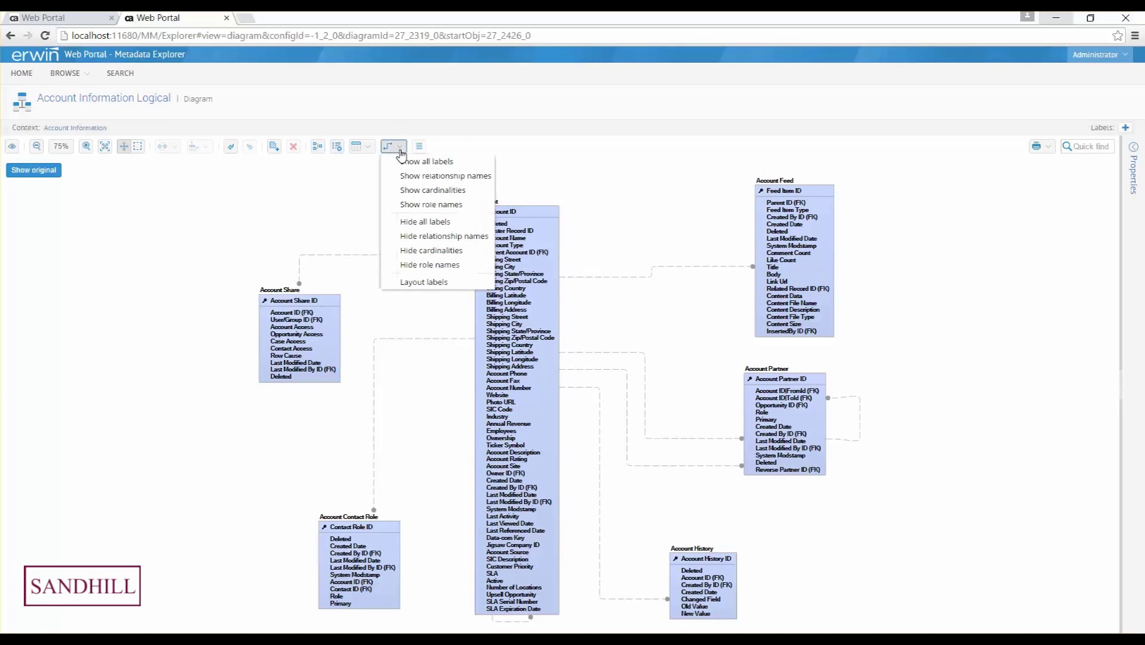
left_click(461, 172)
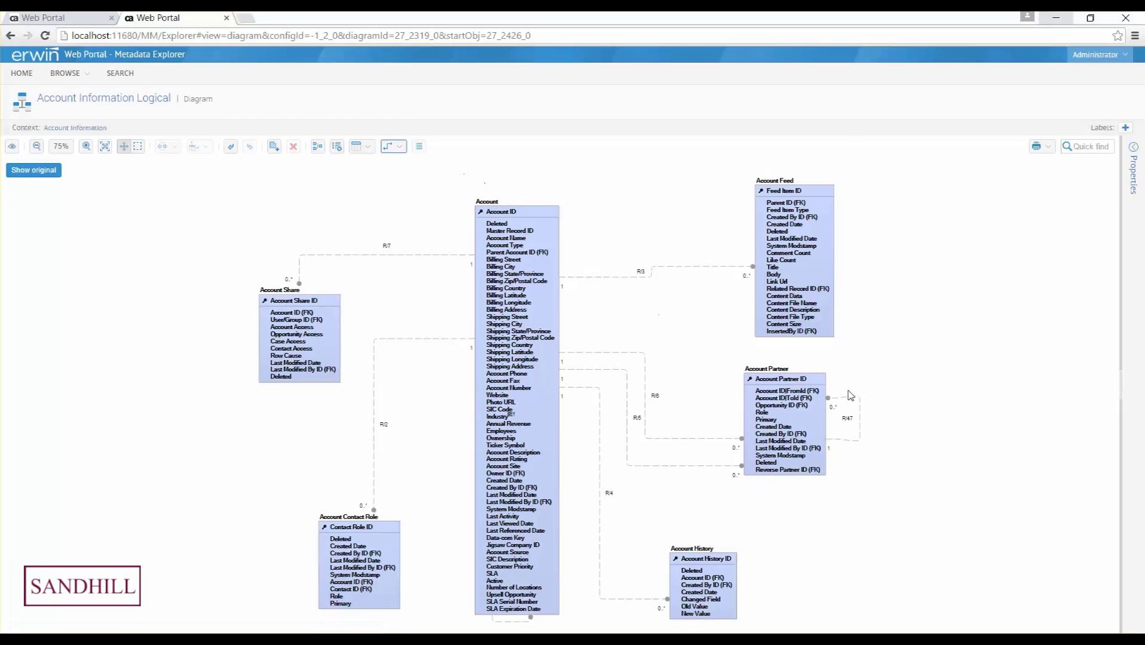